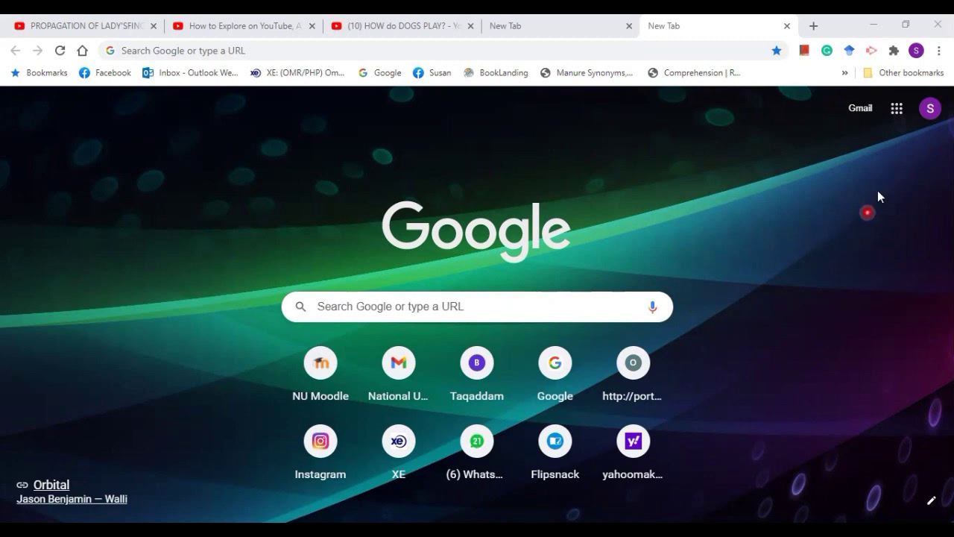
Step: Search Google for "youtube login" and open YouTube's Account page from the results
{"action": "left_click", "coordinate": [898, 113]}
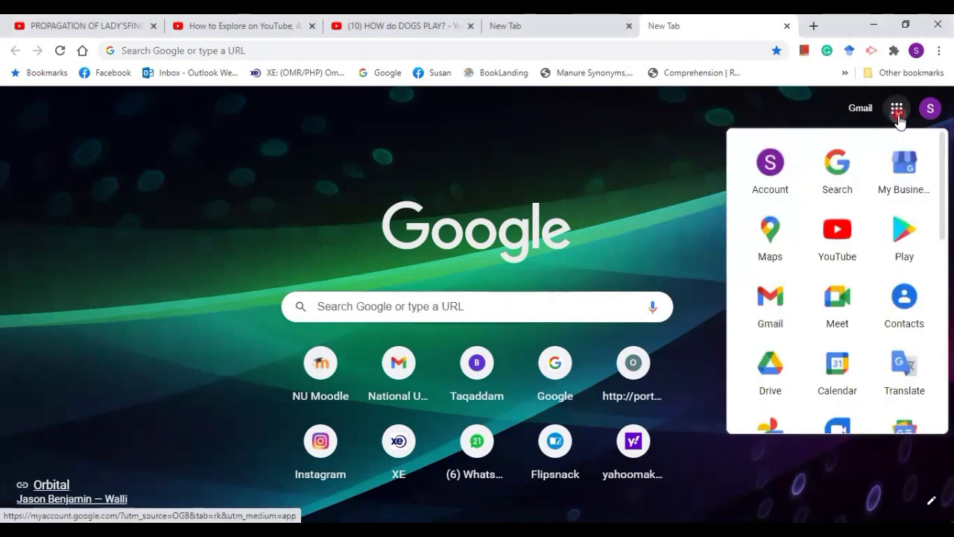
{"action": "left_click", "coordinate": [667, 149]}
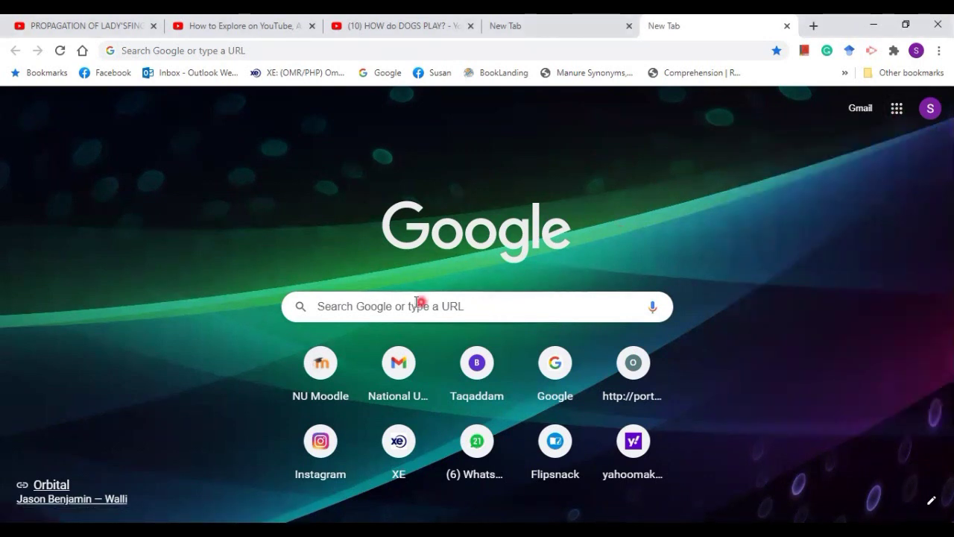
{"action": "left_click", "coordinate": [317, 306]}
{"action": "left_click", "coordinate": [358, 296]}
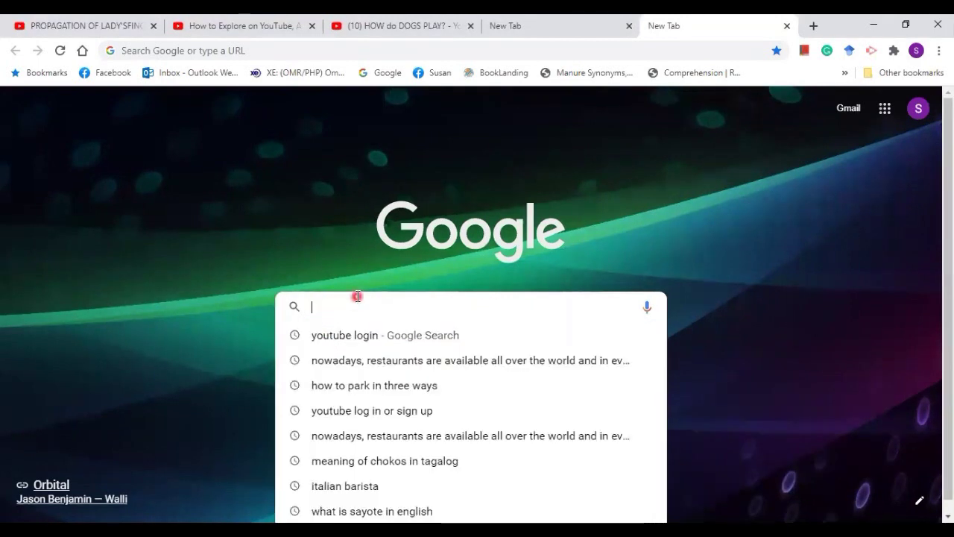
{"action": "left_click", "coordinate": [366, 335]}
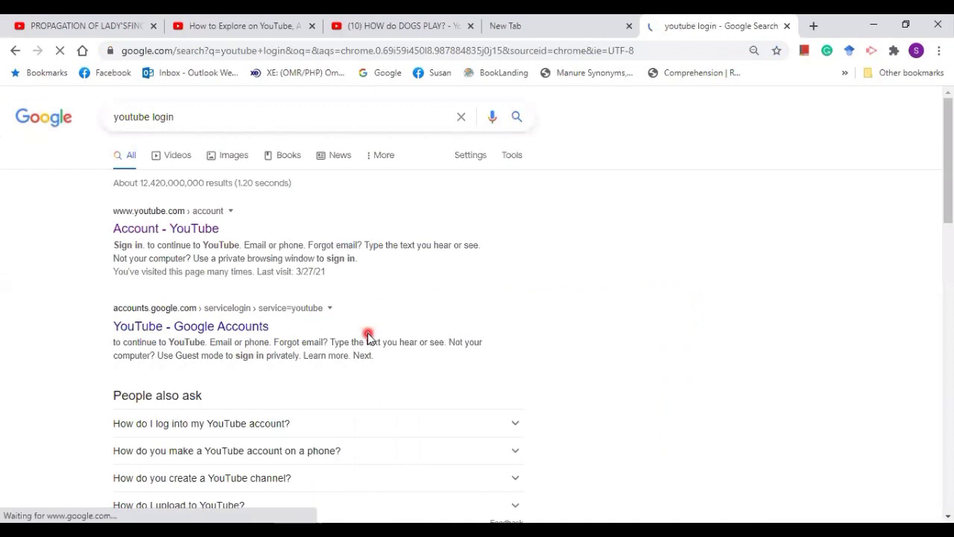
{"action": "left_click", "coordinate": [192, 236]}
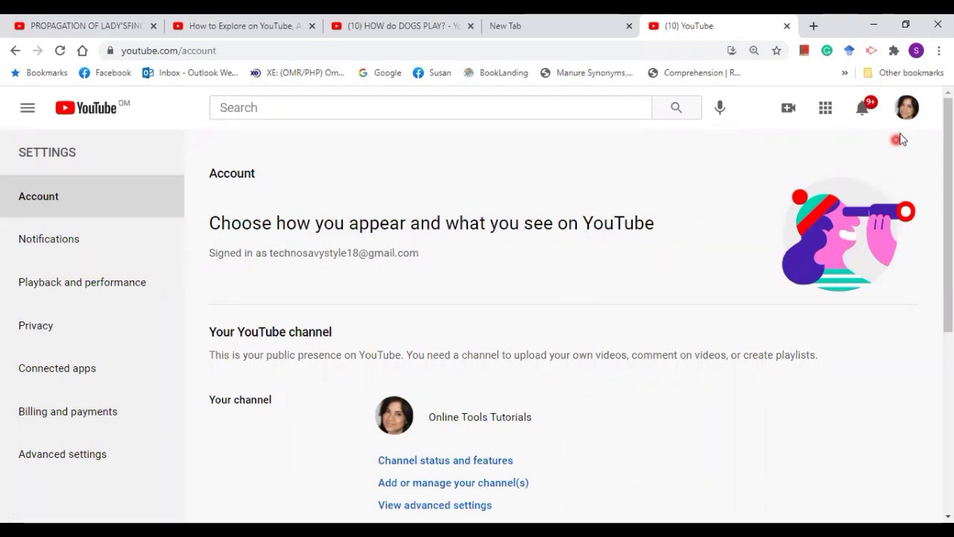
Step: Open YouTube Studio for the signed-in channel and look over the channel dashboard
{"action": "left_click", "coordinate": [907, 110]}
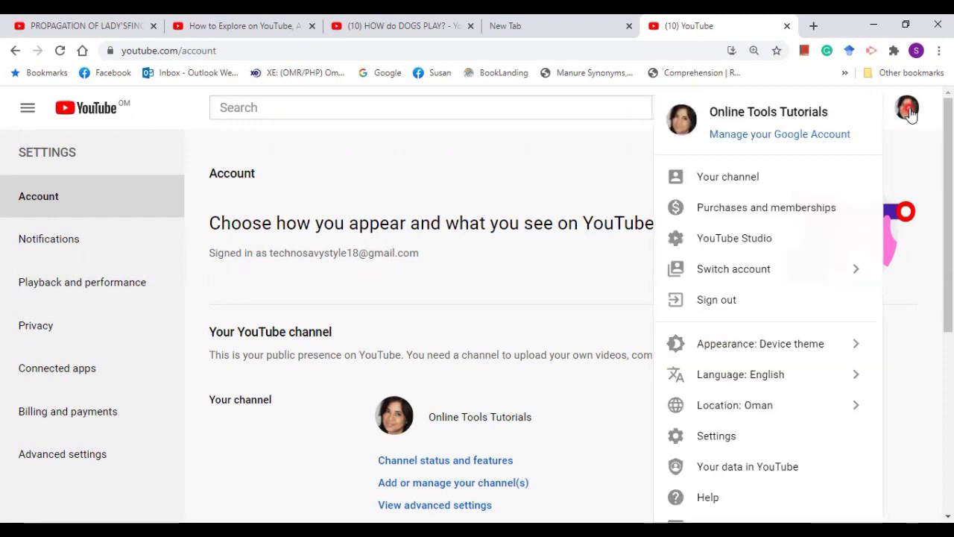
{"action": "left_click", "coordinate": [768, 245]}
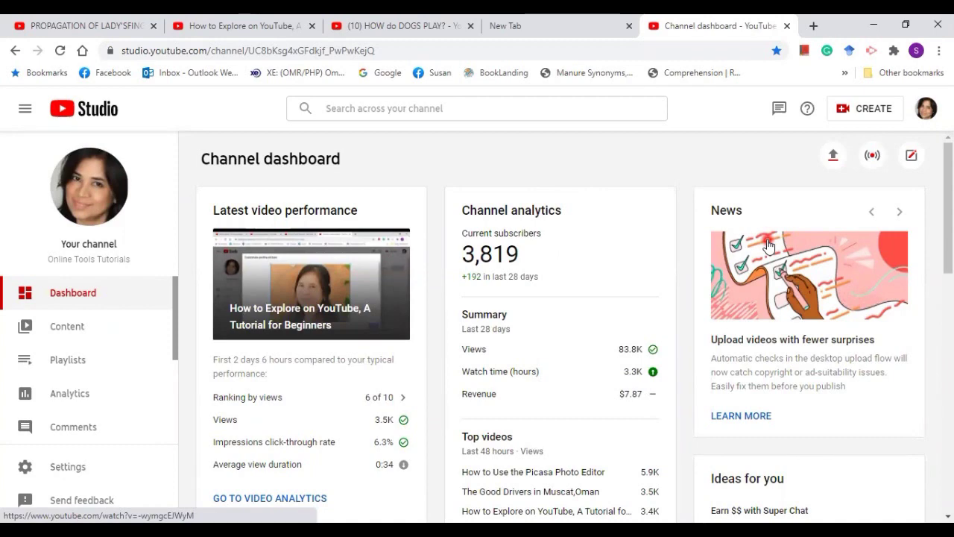
{"action": "scroll", "coordinate": [305, 460], "scroll_direction": "down", "scroll_amount": 3}
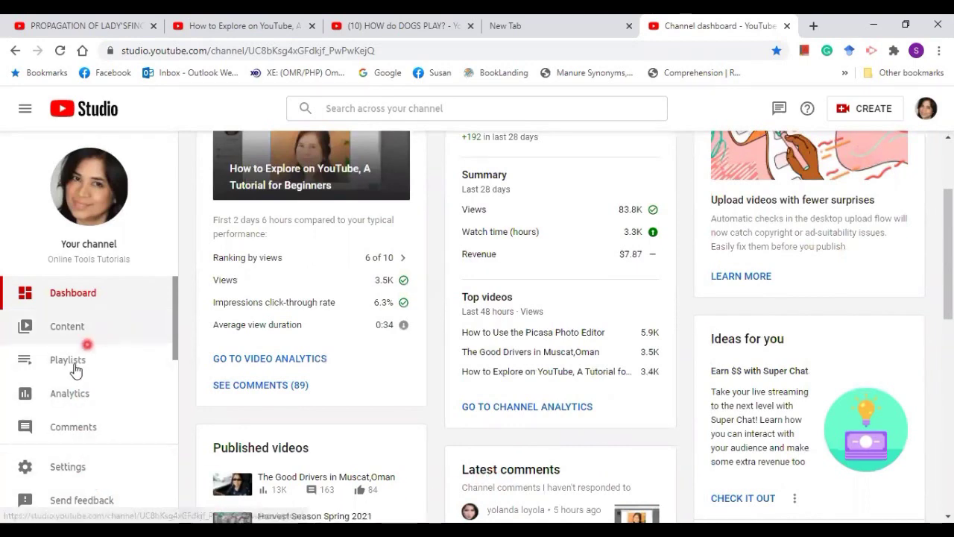
Step: Disable displaying the number of people subscribed in the channel's advanced settings, save, and view the public channel page
{"action": "left_click", "coordinate": [75, 467]}
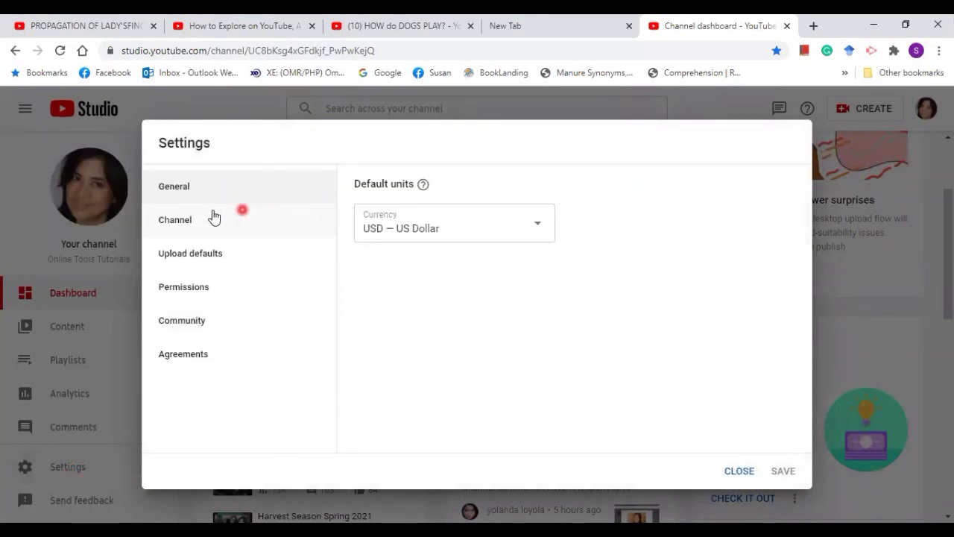
{"action": "left_click", "coordinate": [175, 220]}
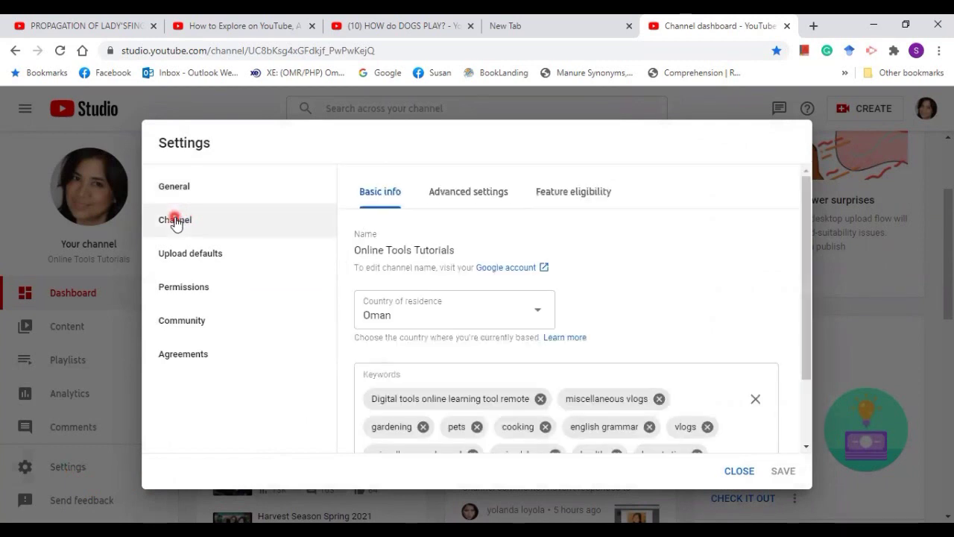
{"action": "left_click", "coordinate": [469, 201]}
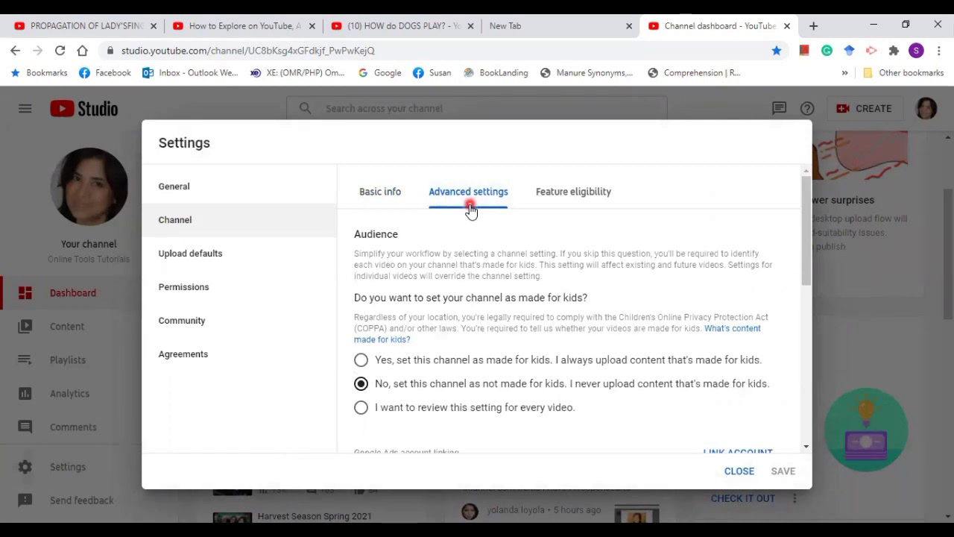
{"action": "left_click_drag", "start_coordinate": [806, 258], "coordinate": [804, 440]}
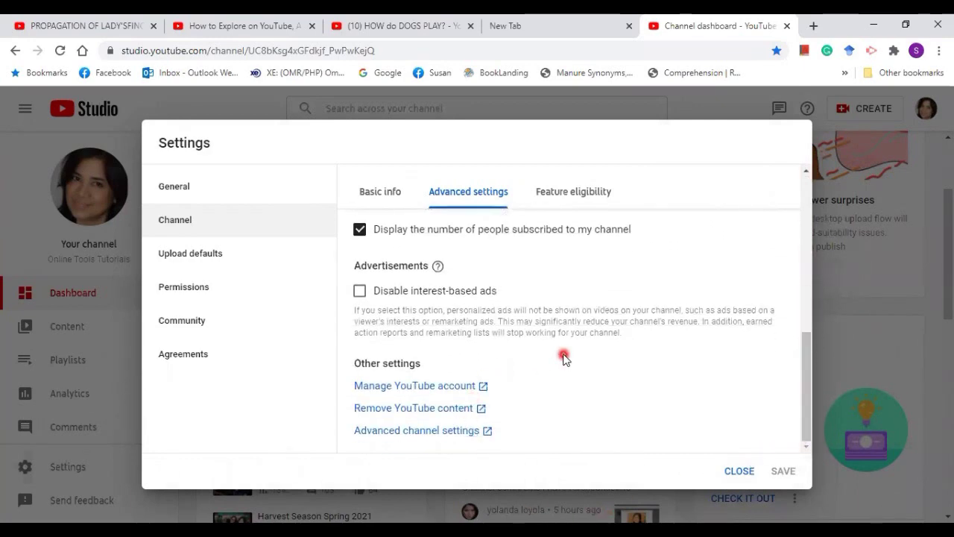
{"action": "scroll", "coordinate": [560, 356], "scroll_direction": "up", "scroll_amount": 1}
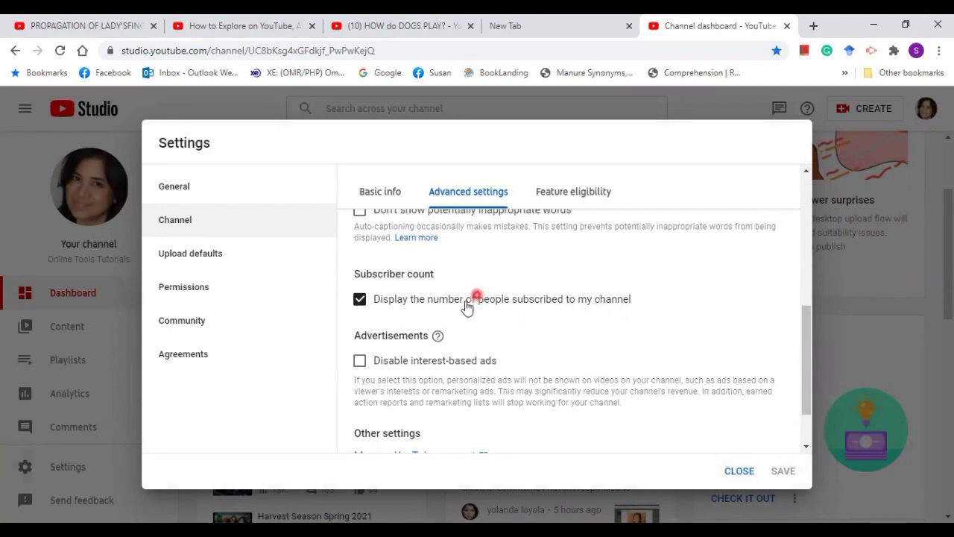
{"action": "left_click", "coordinate": [360, 299]}
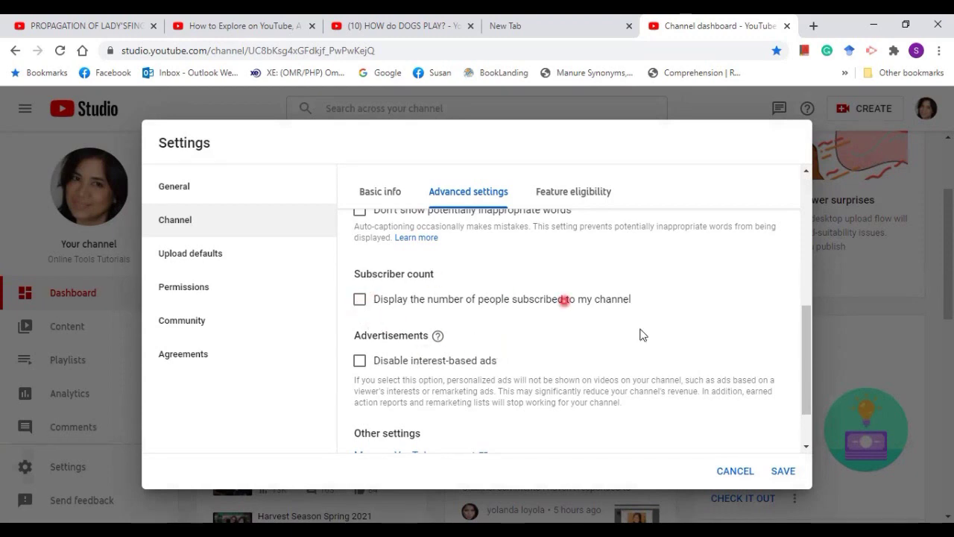
{"action": "left_click", "coordinate": [782, 472]}
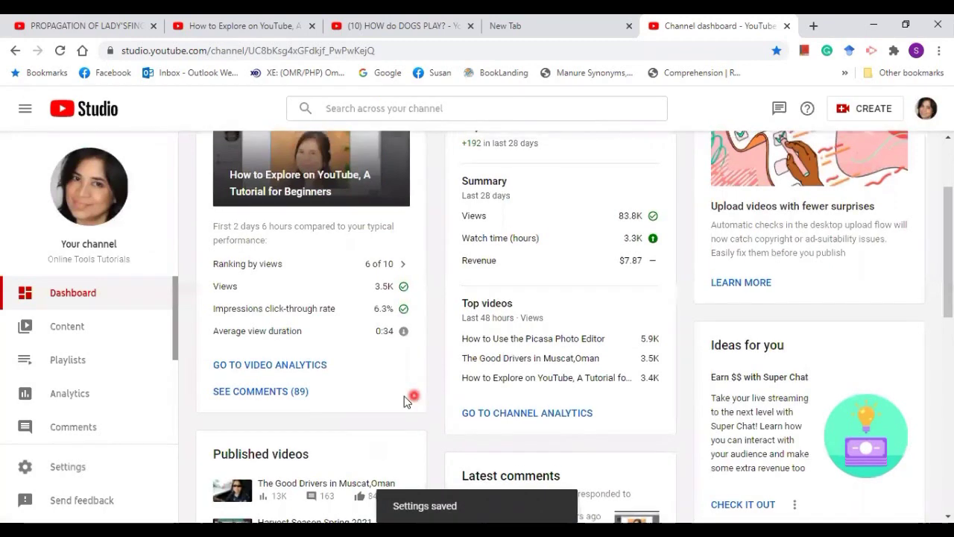
{"action": "scroll", "coordinate": [413, 399], "scroll_direction": "up", "scroll_amount": 2}
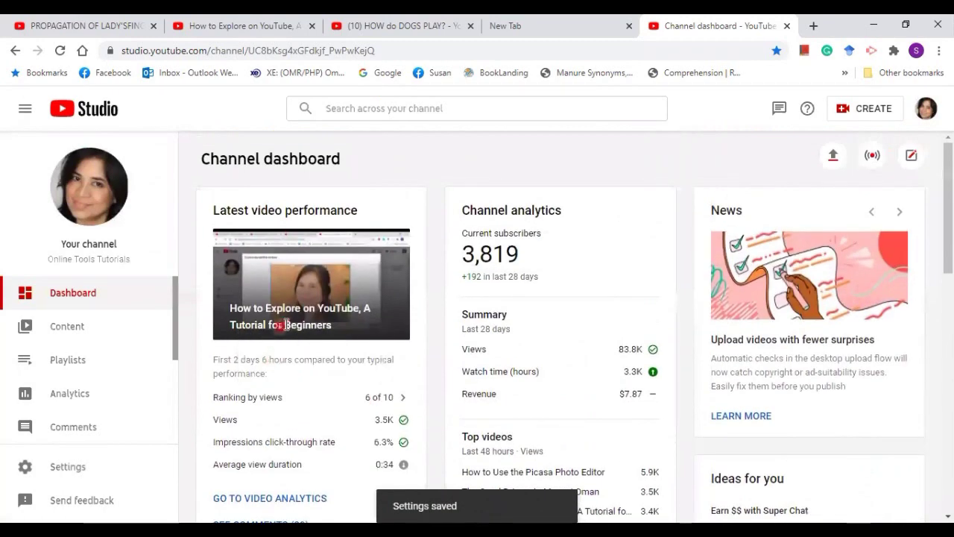
{"action": "left_click", "coordinate": [69, 180]}
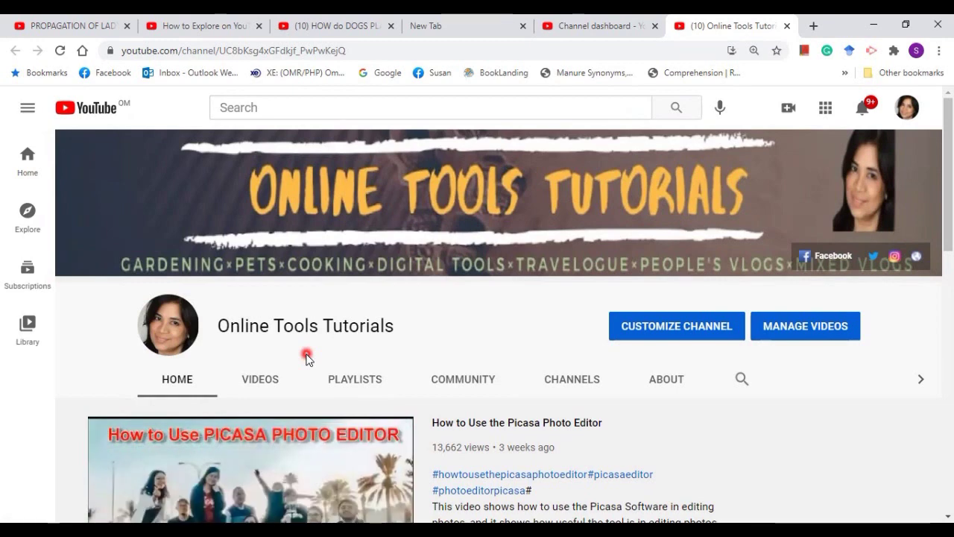
Step: Go back to YouTube Studio, re-enable displaying the subscriber count in the channel's advanced settings, and save
{"action": "left_click", "coordinate": [795, 337]}
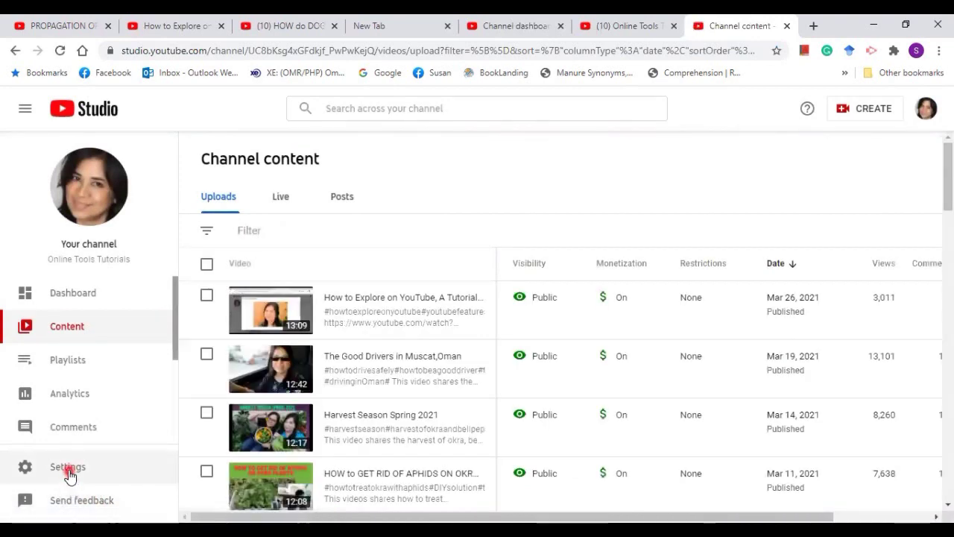
{"action": "left_click", "coordinate": [68, 470]}
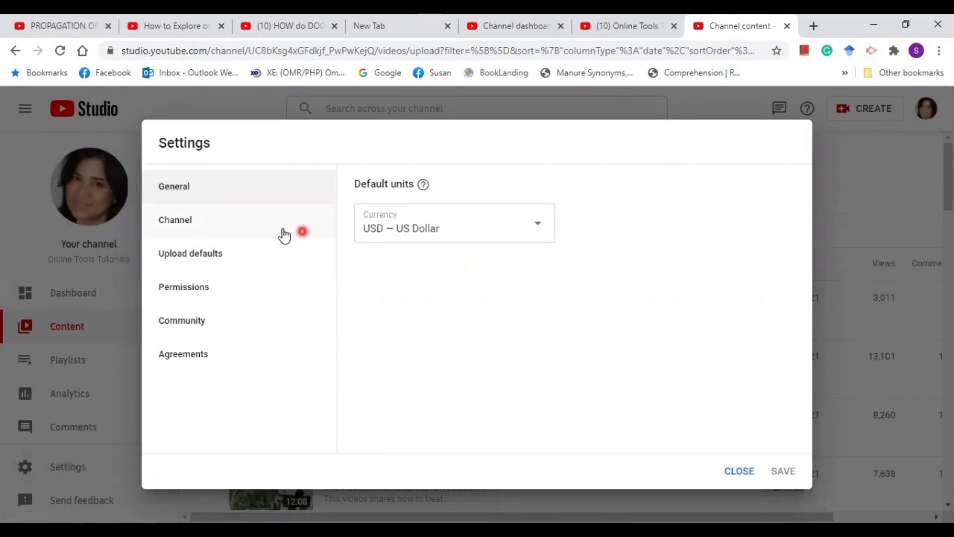
{"action": "left_click", "coordinate": [179, 228]}
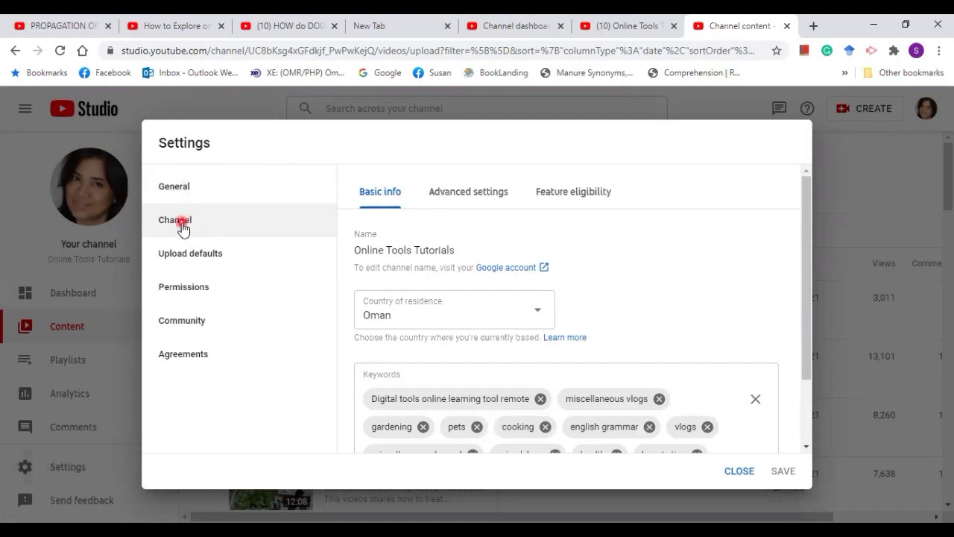
{"action": "left_click", "coordinate": [486, 195]}
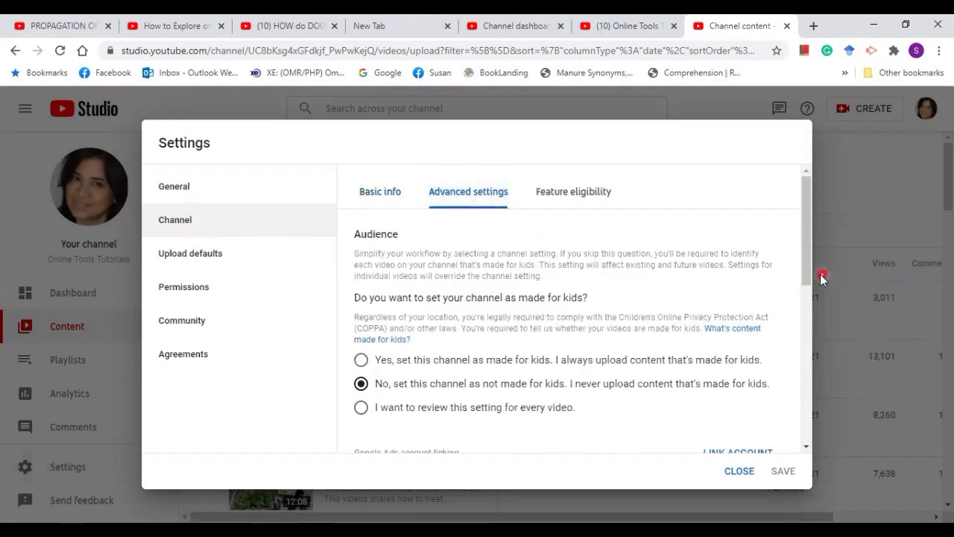
{"action": "left_click_drag", "start_coordinate": [808, 271], "coordinate": [816, 393]}
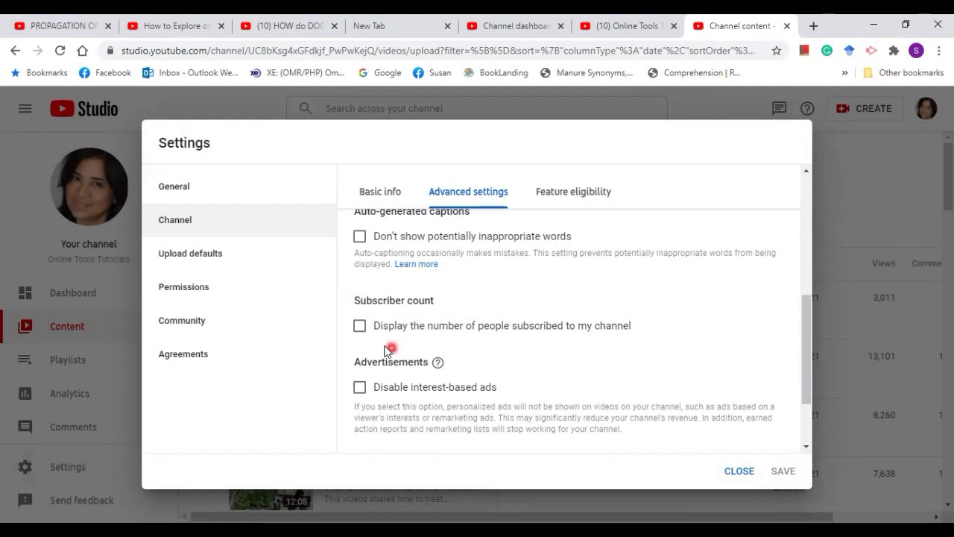
{"action": "left_click", "coordinate": [361, 327]}
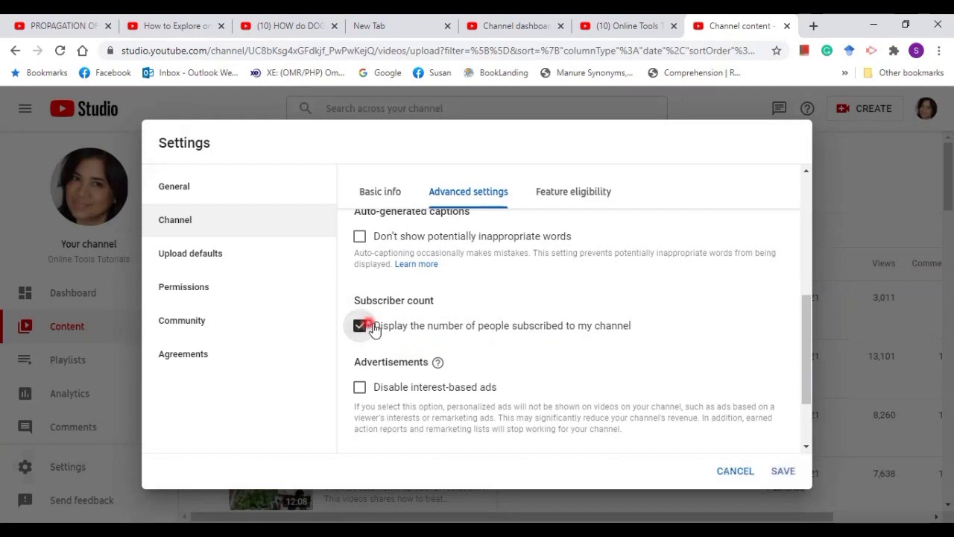
{"action": "left_click", "coordinate": [782, 472]}
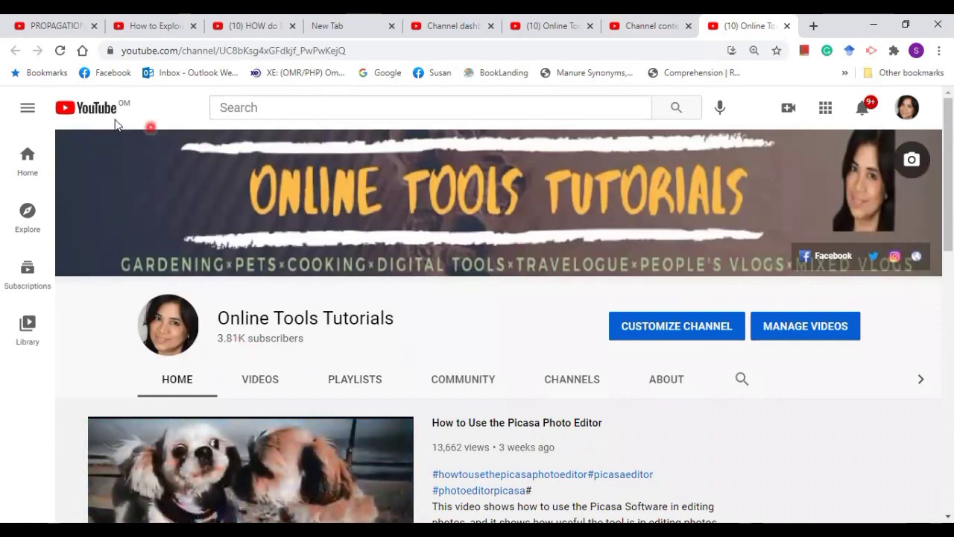
Step: From the channel's own videos, reopen the advanced channel settings in YouTube Studio and clear the subscriber count display option
{"action": "left_click", "coordinate": [28, 114]}
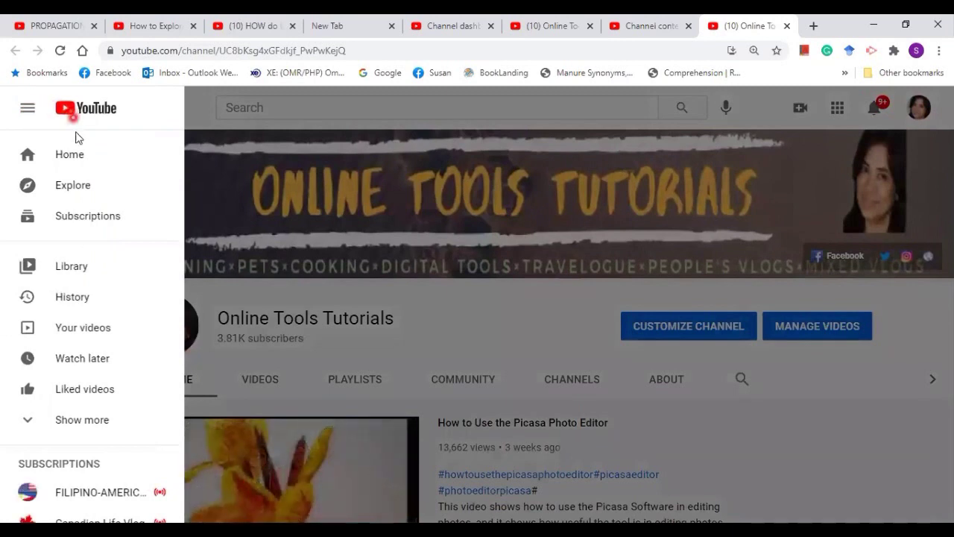
{"action": "left_click", "coordinate": [124, 335]}
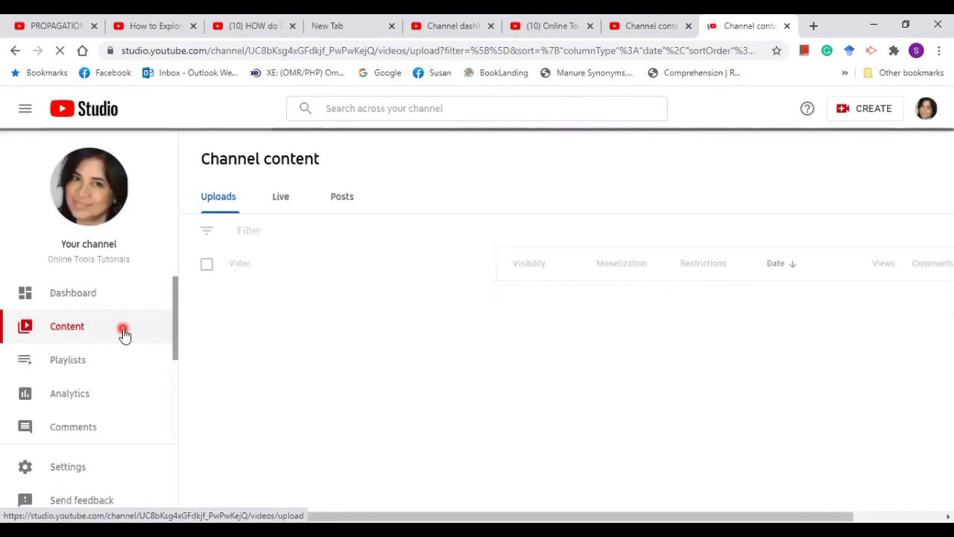
{"action": "left_click", "coordinate": [69, 477]}
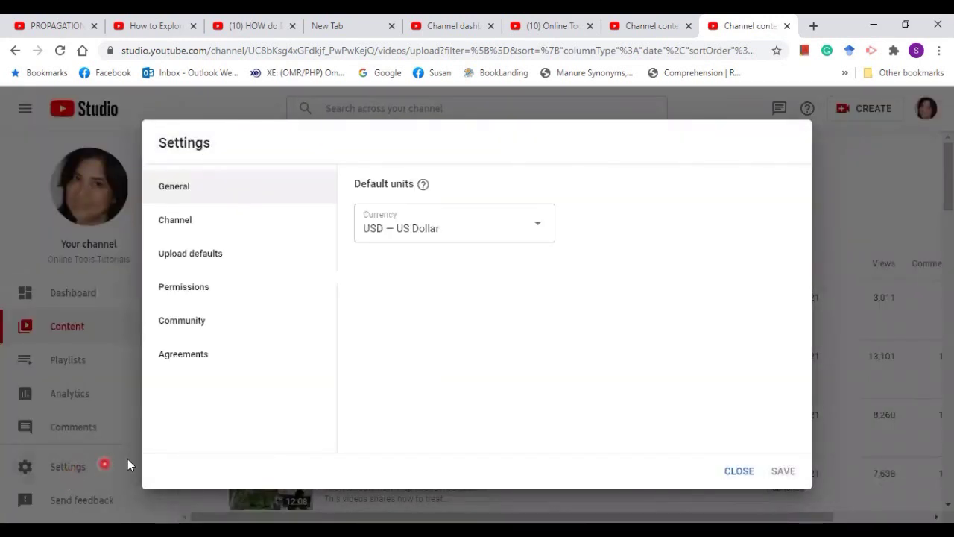
{"action": "left_click", "coordinate": [212, 227]}
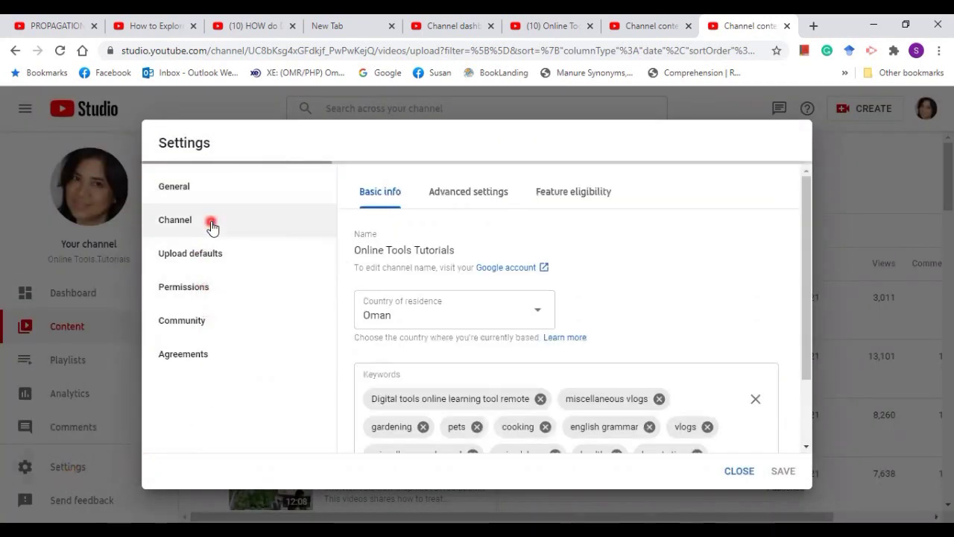
{"action": "left_click", "coordinate": [482, 195]}
{"action": "left_click_drag", "start_coordinate": [802, 234], "coordinate": [812, 331]}
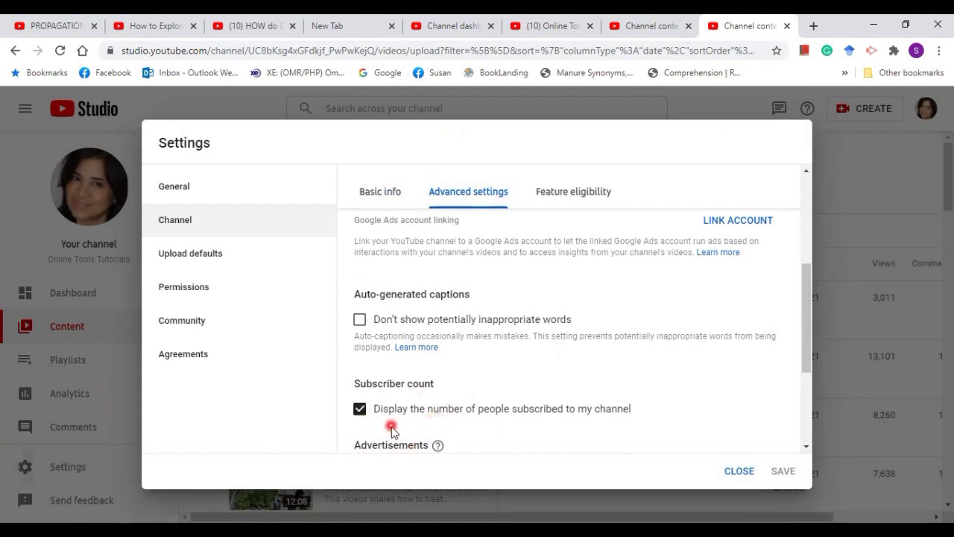
{"action": "left_click", "coordinate": [359, 410]}
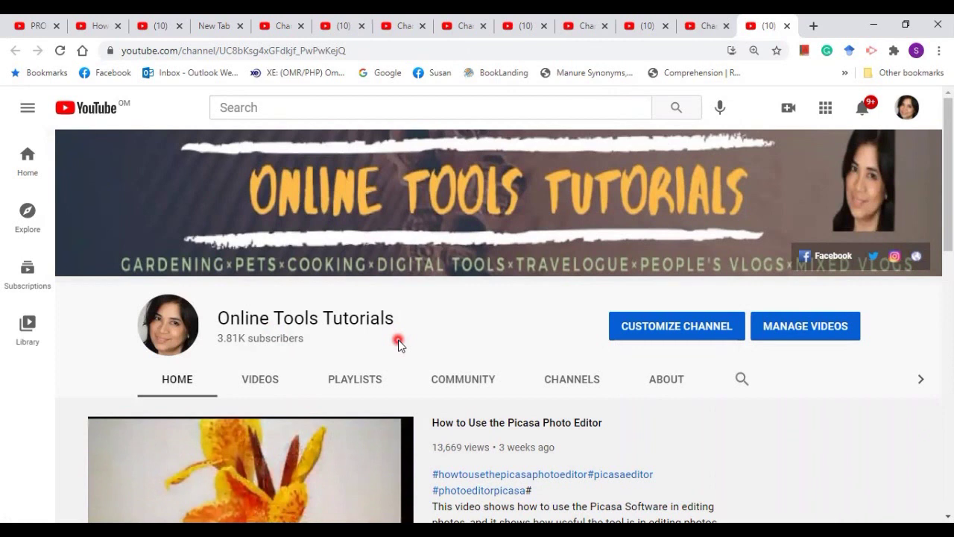
Step: Open your channel's public page and bring up the account options
{"action": "left_click", "coordinate": [904, 112]}
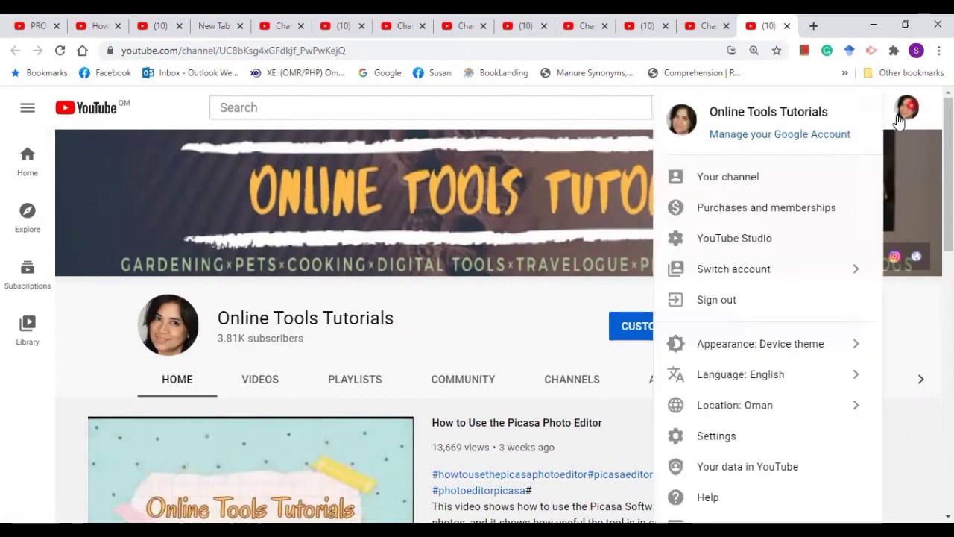
{"action": "left_click", "coordinate": [767, 179]}
{"action": "left_click", "coordinate": [907, 107]}
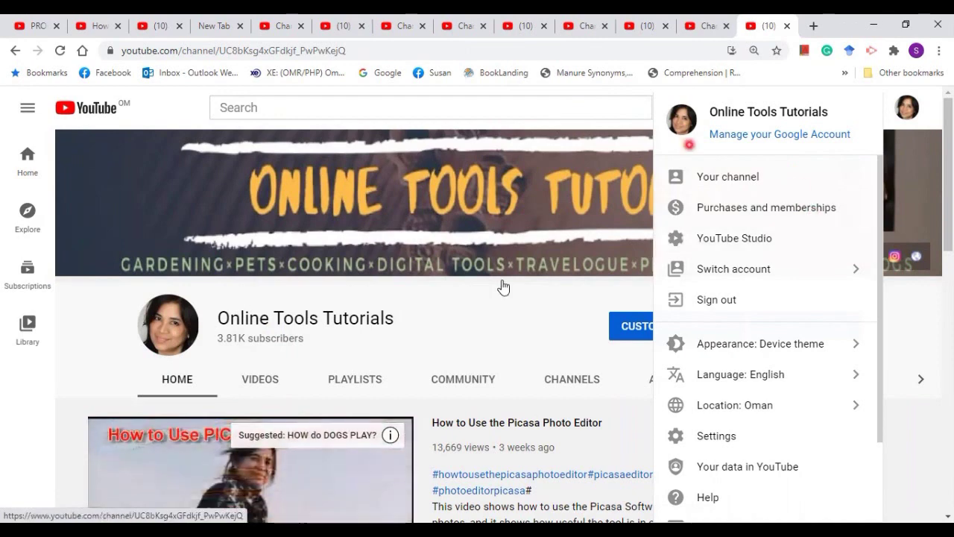
Step: Reopen YouTube Studio's advanced channel settings from your videos, check the subscriber count display option, and close the settings
{"action": "left_click", "coordinate": [24, 110]}
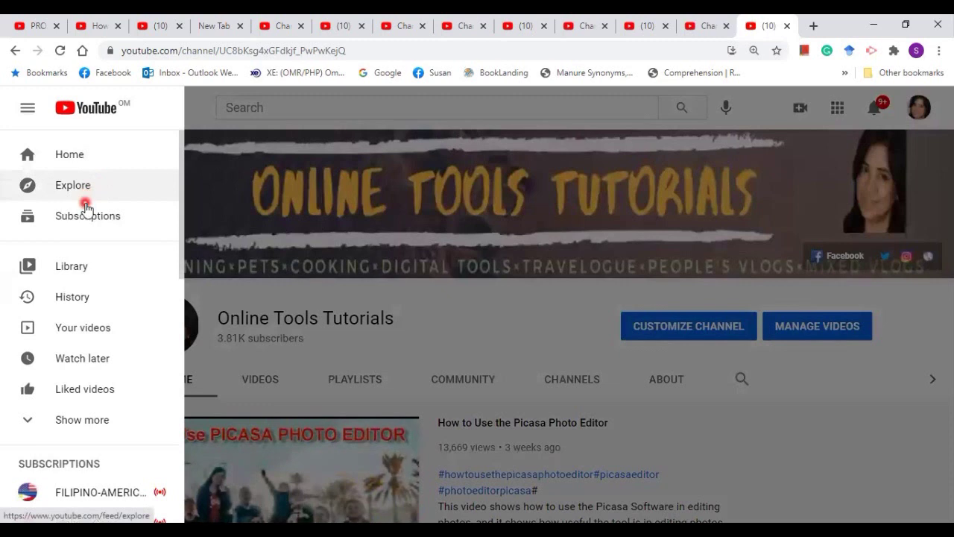
{"action": "left_click", "coordinate": [101, 330]}
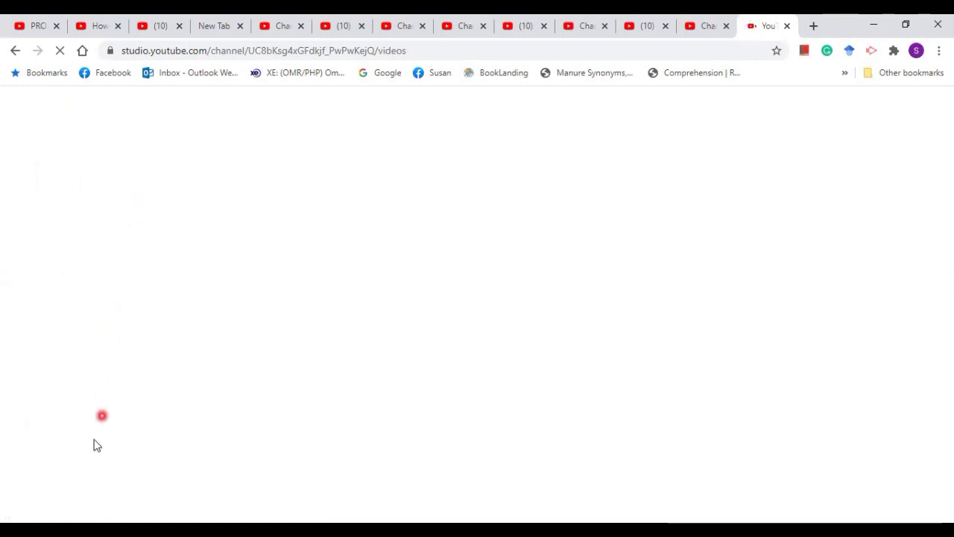
{"action": "left_click", "coordinate": [67, 467]}
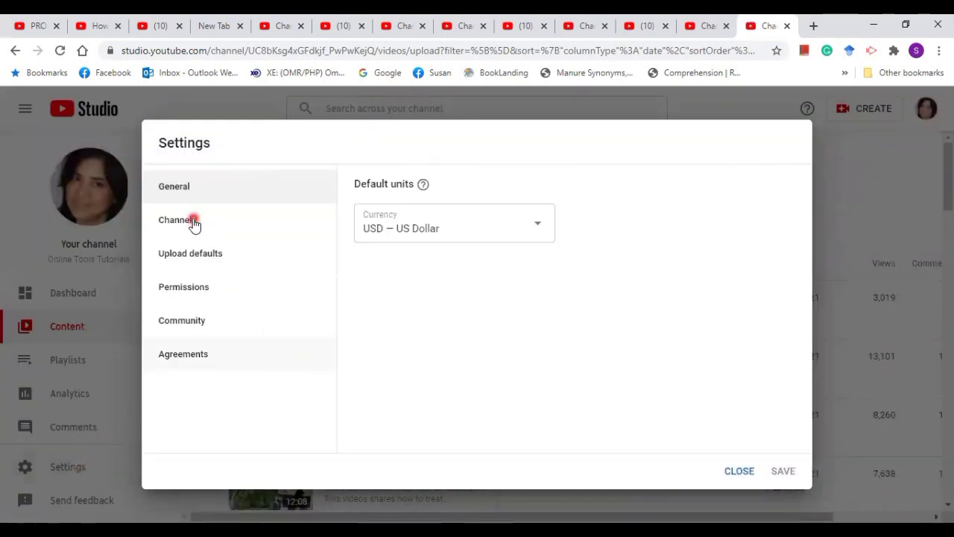
{"action": "left_click", "coordinate": [194, 223]}
{"action": "left_click", "coordinate": [478, 196]}
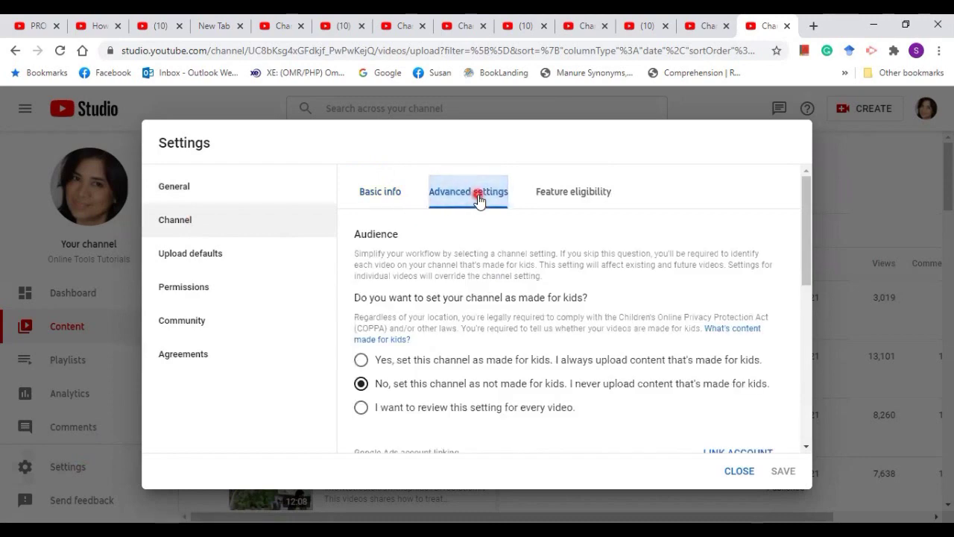
{"action": "left_click_drag", "start_coordinate": [812, 255], "coordinate": [809, 392]}
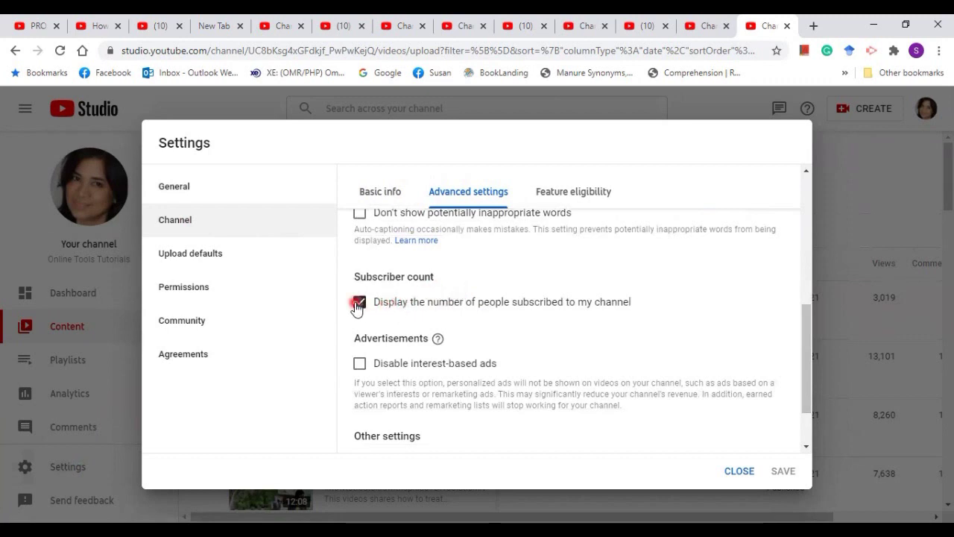
{"action": "left_click", "coordinate": [405, 300]}
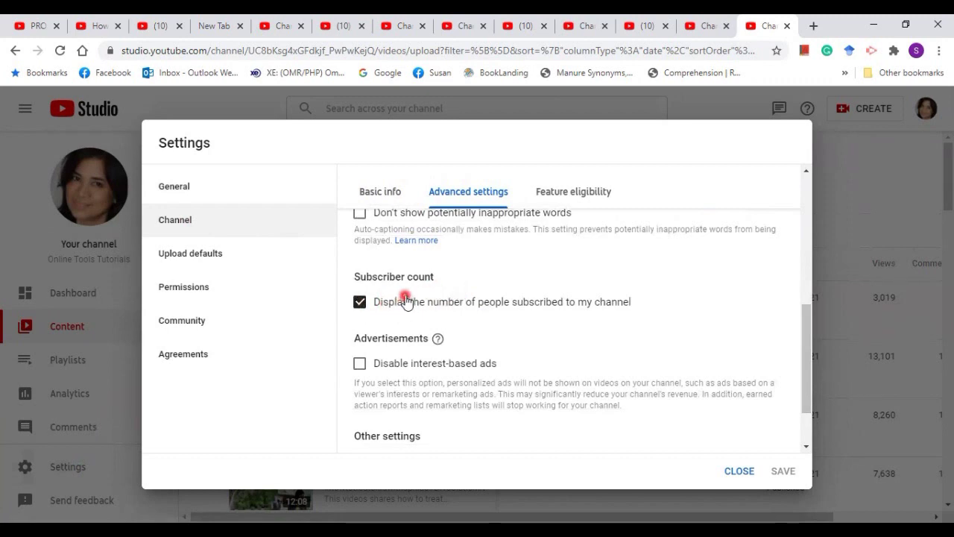
{"action": "left_click", "coordinate": [740, 470]}
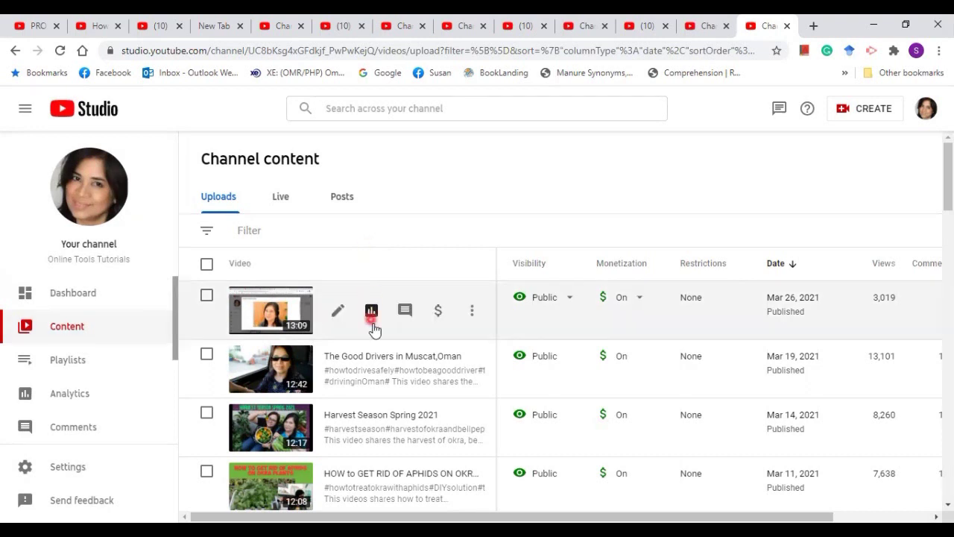
Step: Open the details of the video "The Good Drivers in Muscat,Oman" and expand its additional options
{"action": "scroll", "coordinate": [339, 462], "scroll_direction": "down", "scroll_amount": 2}
{"action": "scroll", "coordinate": [329, 465], "scroll_direction": "up", "scroll_amount": 2}
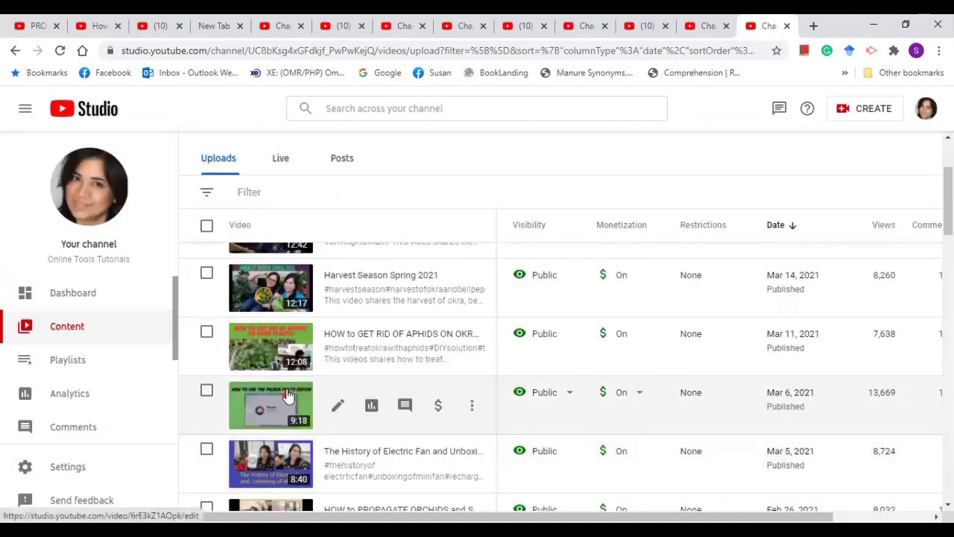
{"action": "scroll", "coordinate": [283, 382], "scroll_direction": "up", "scroll_amount": 1}
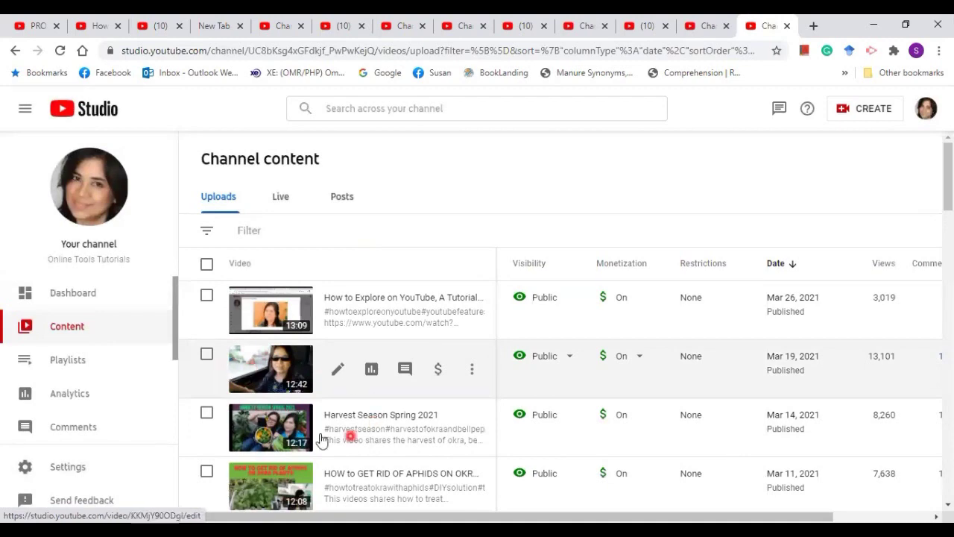
{"action": "left_click", "coordinate": [251, 373]}
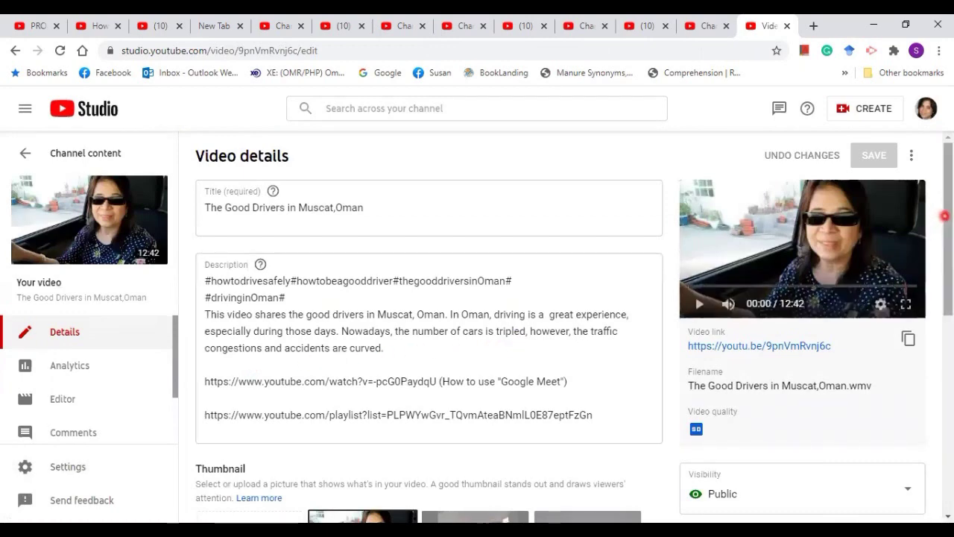
{"action": "left_click_drag", "start_coordinate": [945, 214], "coordinate": [952, 450]}
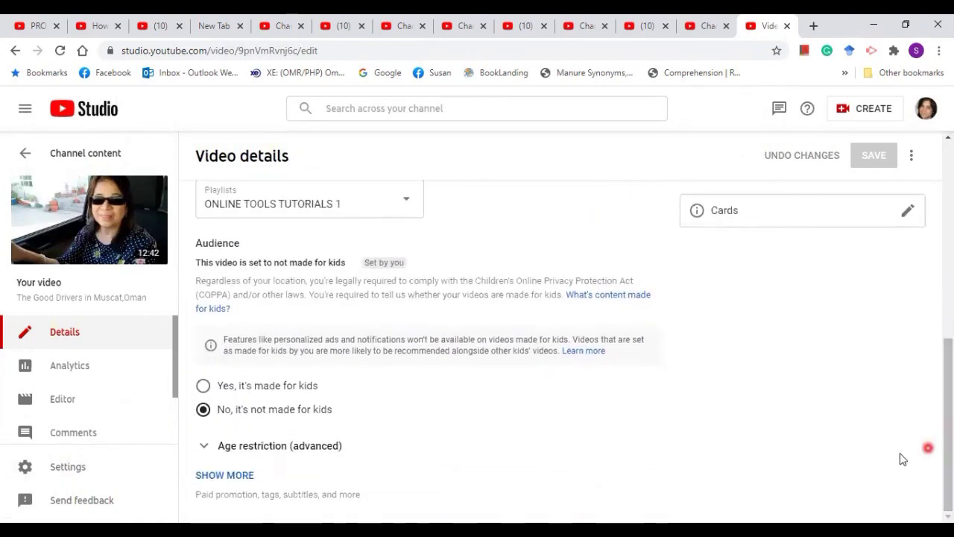
{"action": "left_click", "coordinate": [238, 484]}
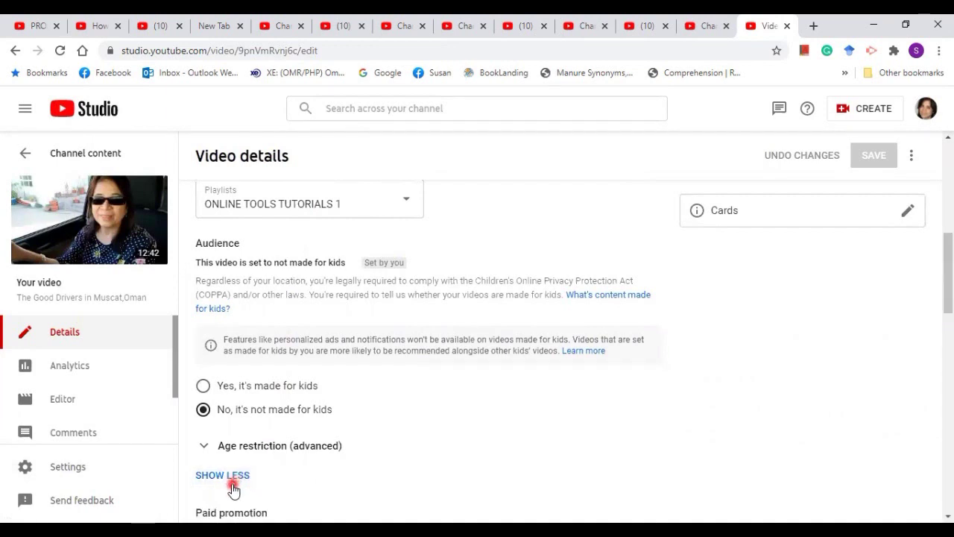
Step: Under comments and ratings, enable showing how many viewers like and dislike this video, and clear the option again
{"action": "scroll", "coordinate": [375, 453], "scroll_direction": "down", "scroll_amount": 2}
{"action": "scroll", "coordinate": [384, 459], "scroll_direction": "down", "scroll_amount": 7}
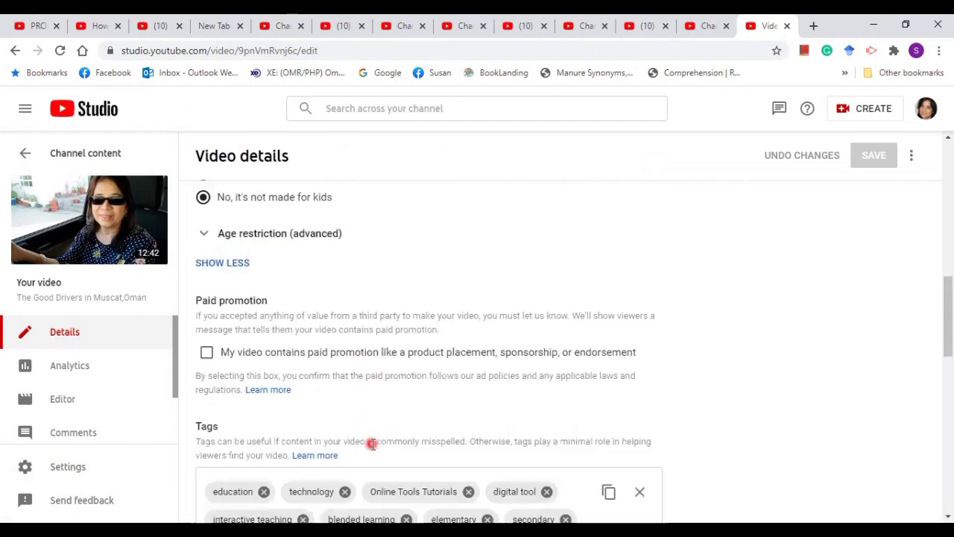
{"action": "scroll", "coordinate": [371, 452], "scroll_direction": "down", "scroll_amount": 1}
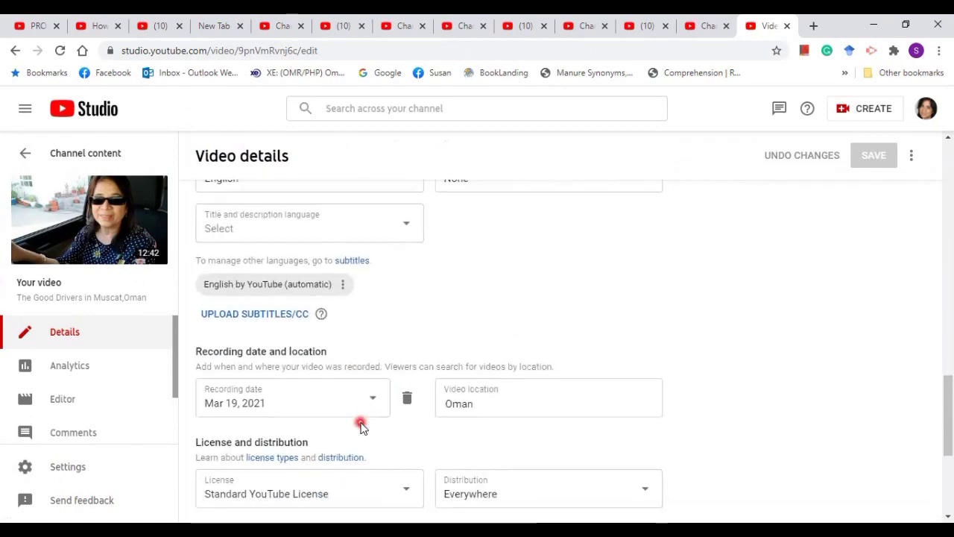
{"action": "scroll", "coordinate": [448, 306], "scroll_direction": "down", "scroll_amount": 3}
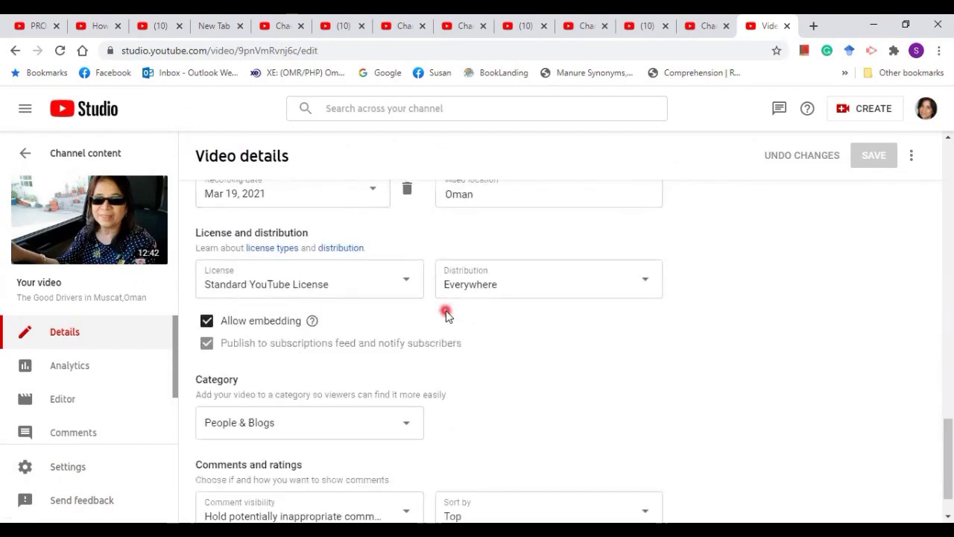
{"action": "scroll", "coordinate": [446, 321], "scroll_direction": "down", "scroll_amount": 1}
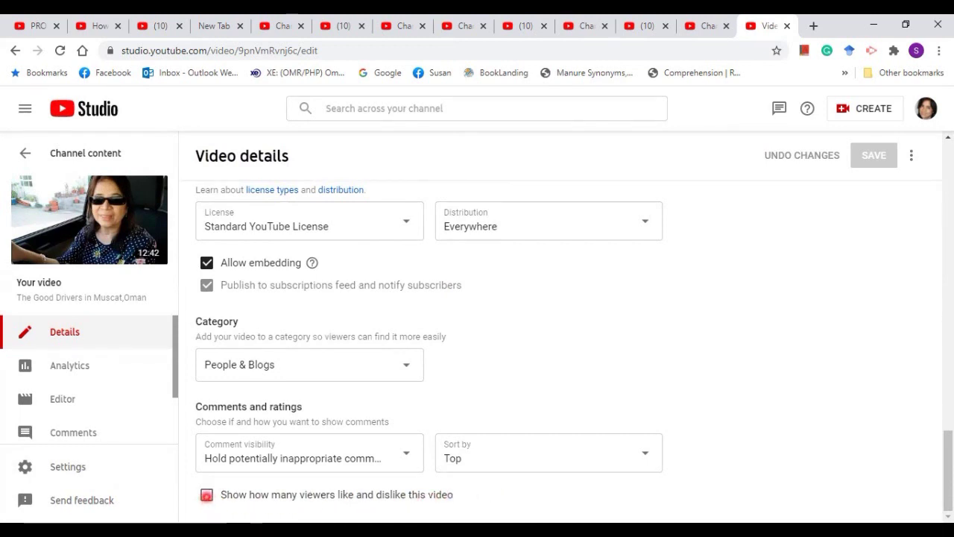
{"action": "left_click", "coordinate": [207, 495]}
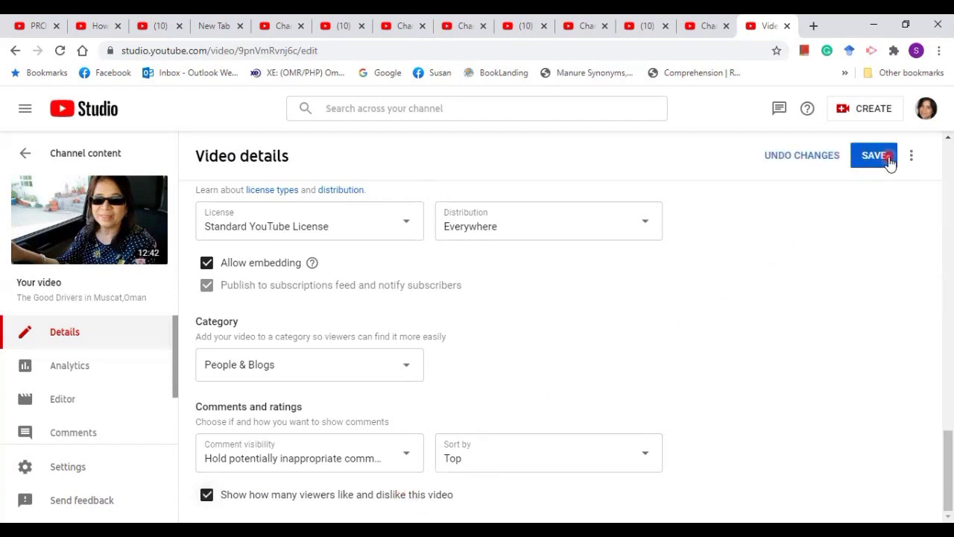
{"action": "left_click", "coordinate": [206, 495]}
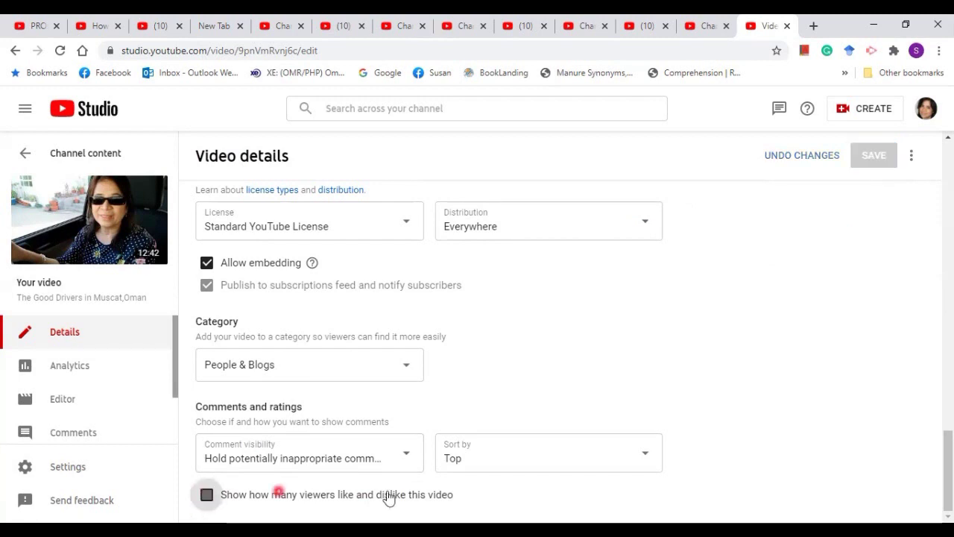
Step: Open the video's public watch page and check how its like and dislike ratings are displayed
{"action": "left_click", "coordinate": [37, 228]}
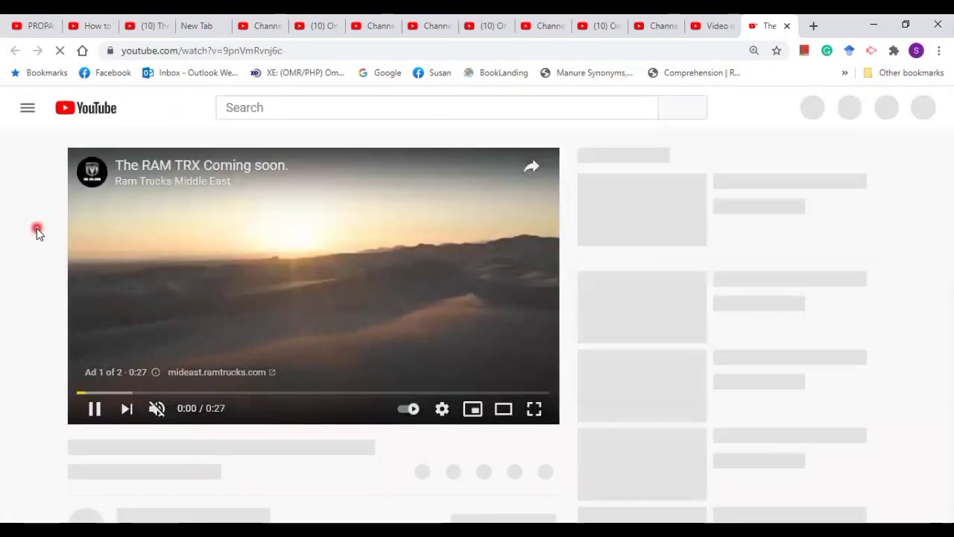
{"action": "scroll", "coordinate": [471, 447], "scroll_direction": "down", "scroll_amount": 2}
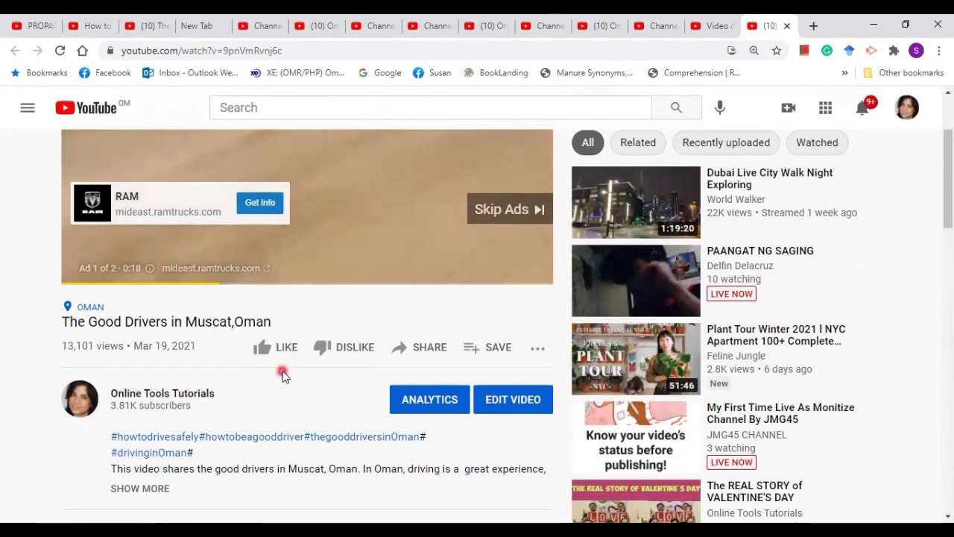
{"action": "scroll", "coordinate": [269, 367], "scroll_direction": "up", "scroll_amount": 2}
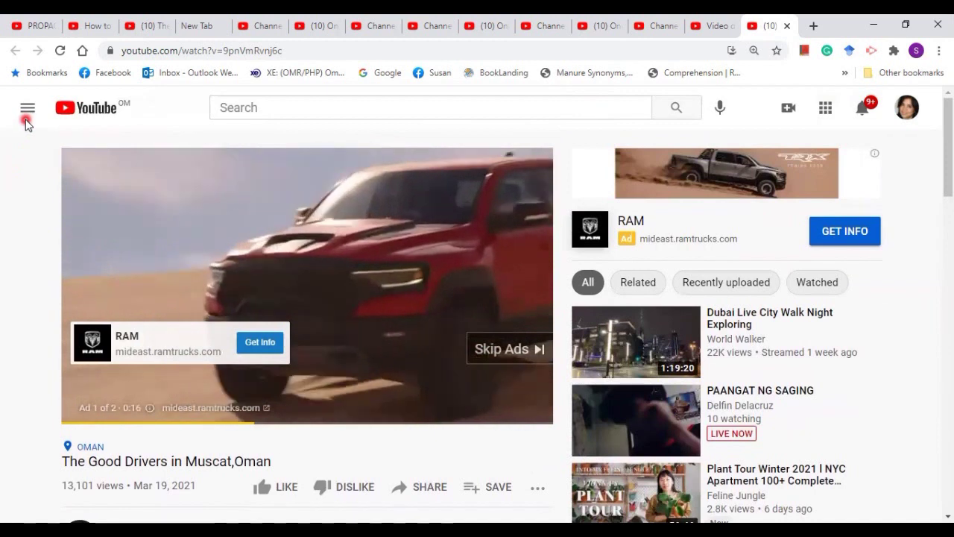
Step: Return to your own videos in YouTube Studio and browse the list of uploads
{"action": "left_click", "coordinate": [28, 112]}
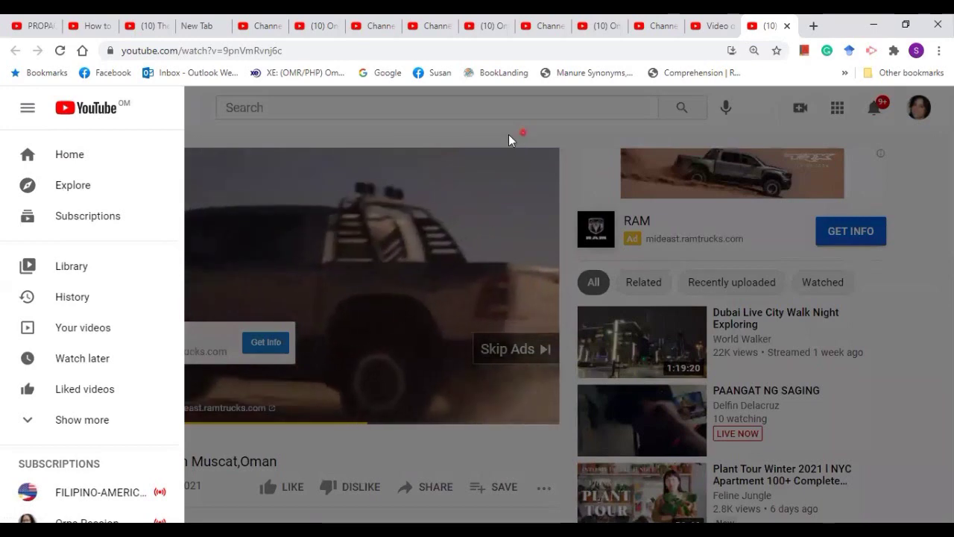
{"action": "left_click", "coordinate": [510, 136]}
{"action": "left_click", "coordinate": [26, 110]}
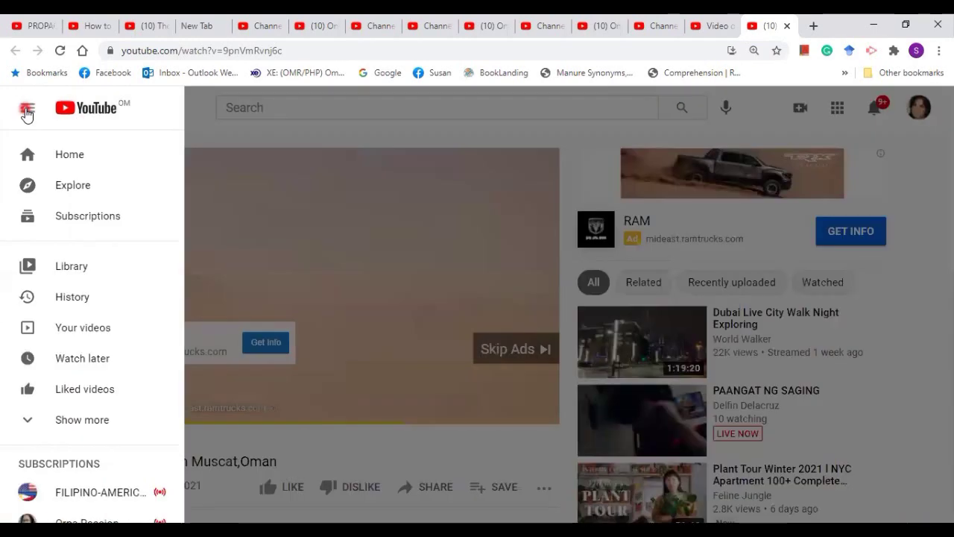
{"action": "left_click", "coordinate": [123, 343]}
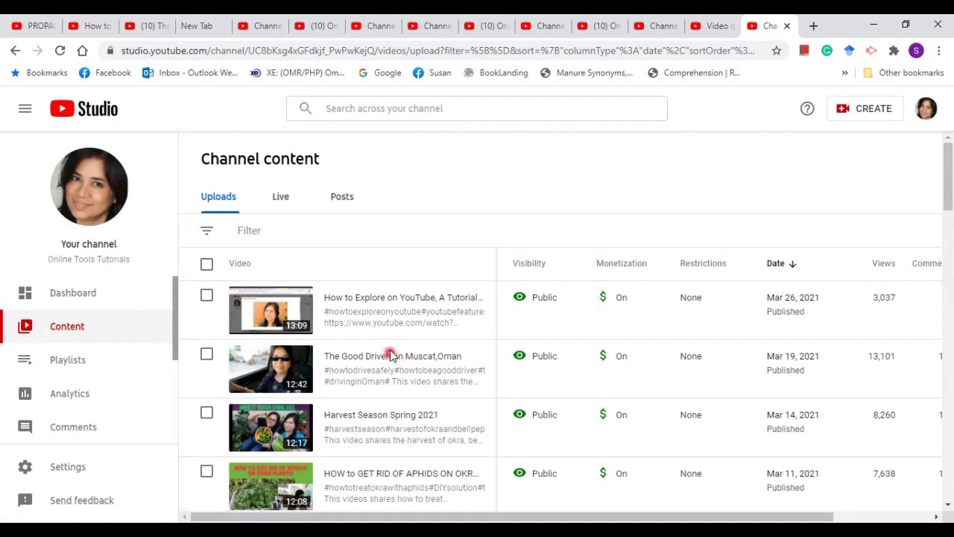
{"action": "scroll", "coordinate": [369, 334], "scroll_direction": "down", "scroll_amount": 5}
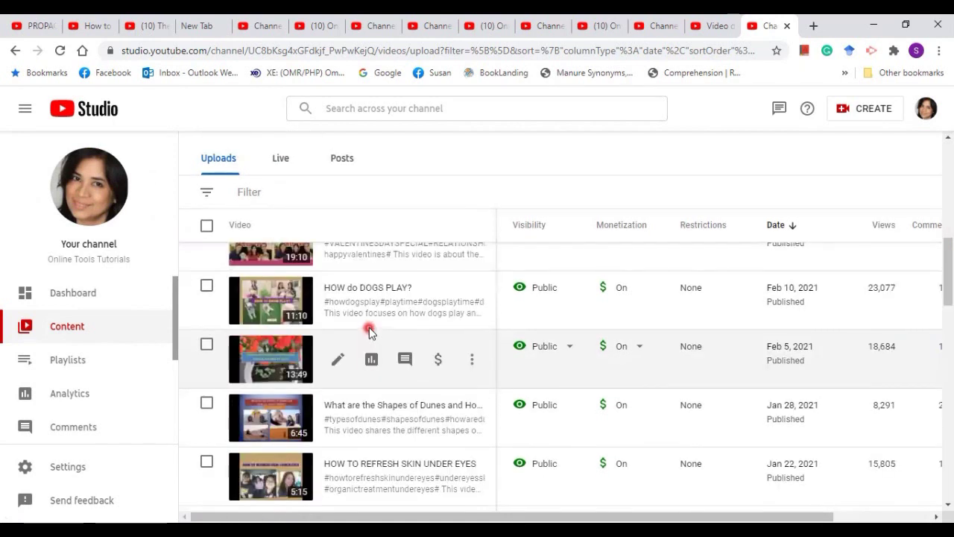
{"action": "scroll", "coordinate": [333, 317], "scroll_direction": "up", "scroll_amount": 2}
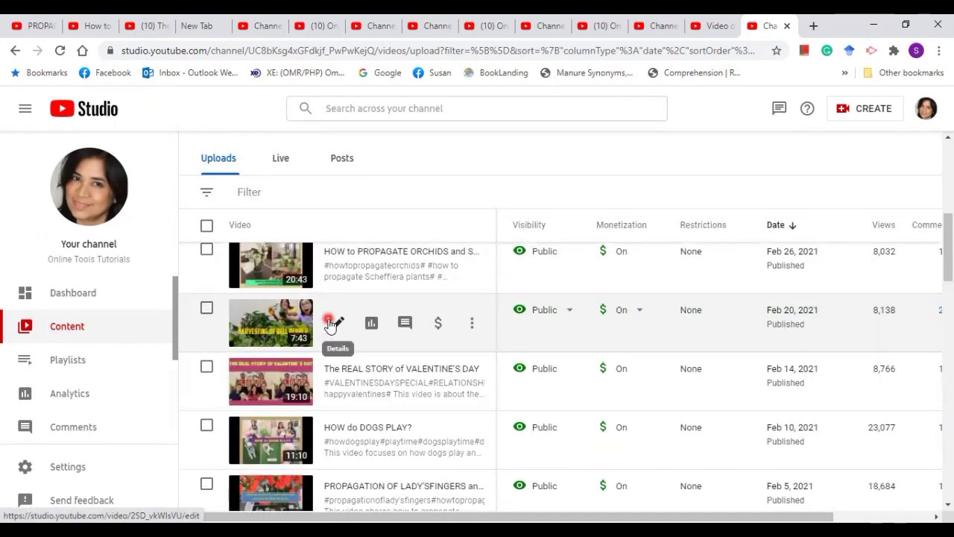
{"action": "scroll", "coordinate": [330, 322], "scroll_direction": "down", "scroll_amount": 3}
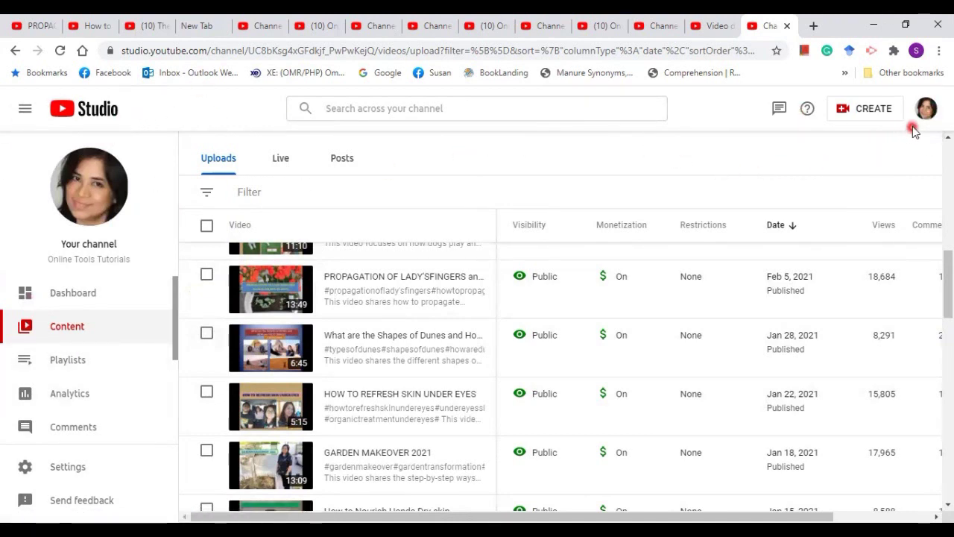
Step: Open your public channel page, go from there to managing its videos in YouTube Studio, and open the audio library
{"action": "left_click", "coordinate": [927, 110]}
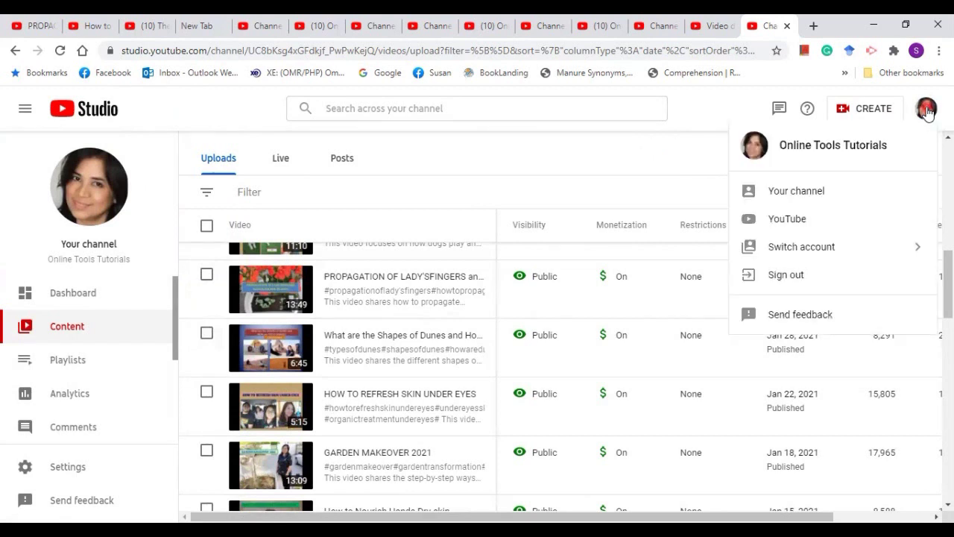
{"action": "left_click", "coordinate": [820, 192]}
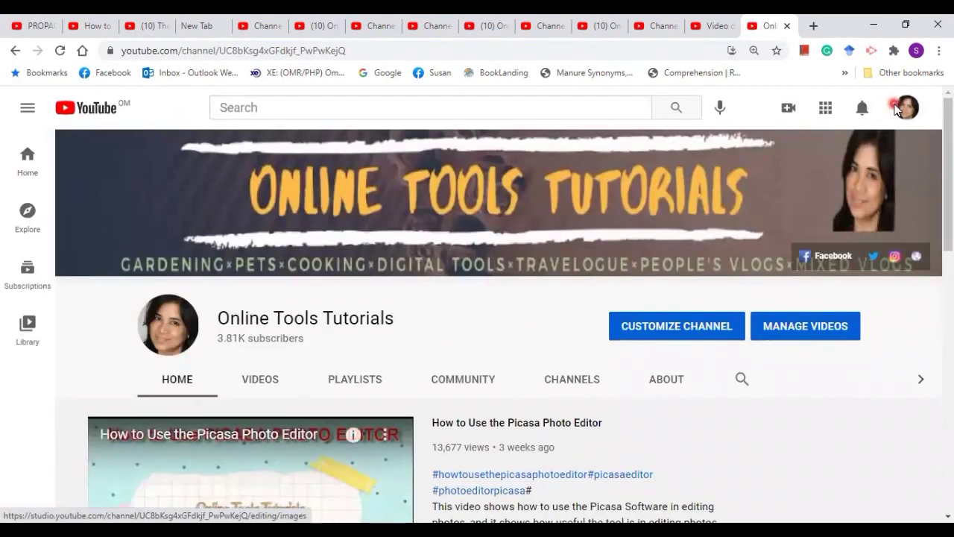
{"action": "left_click", "coordinate": [840, 334]}
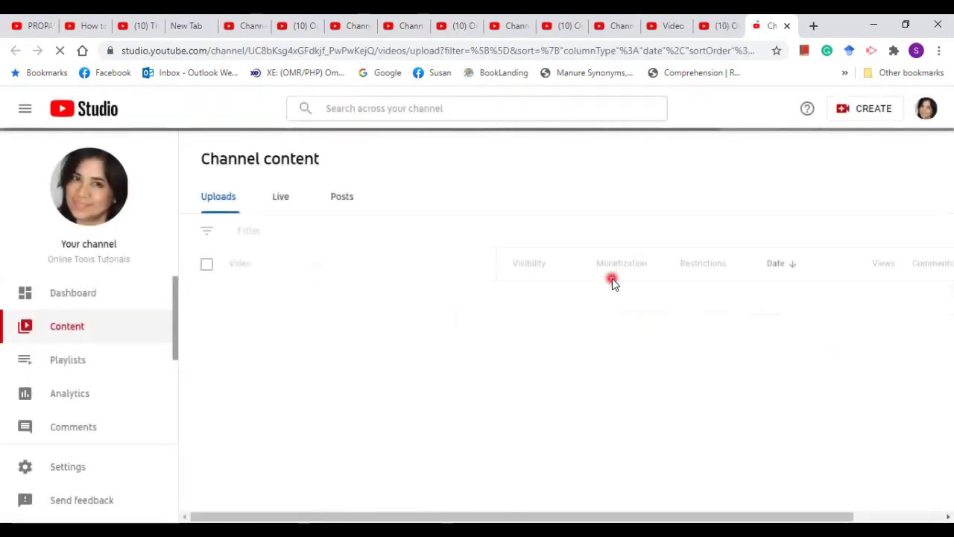
{"action": "left_click_drag", "start_coordinate": [172, 332], "coordinate": [167, 436]}
{"action": "left_click", "coordinate": [84, 432]}
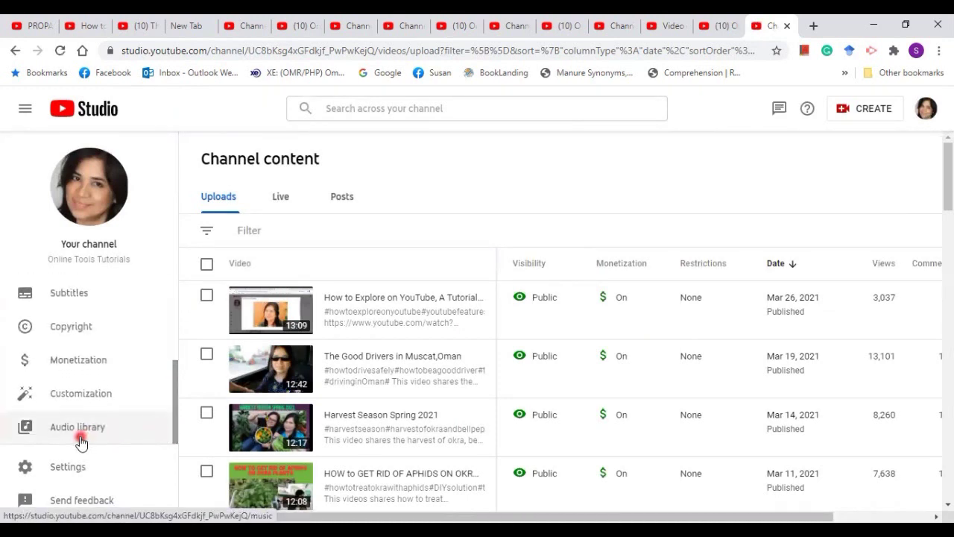